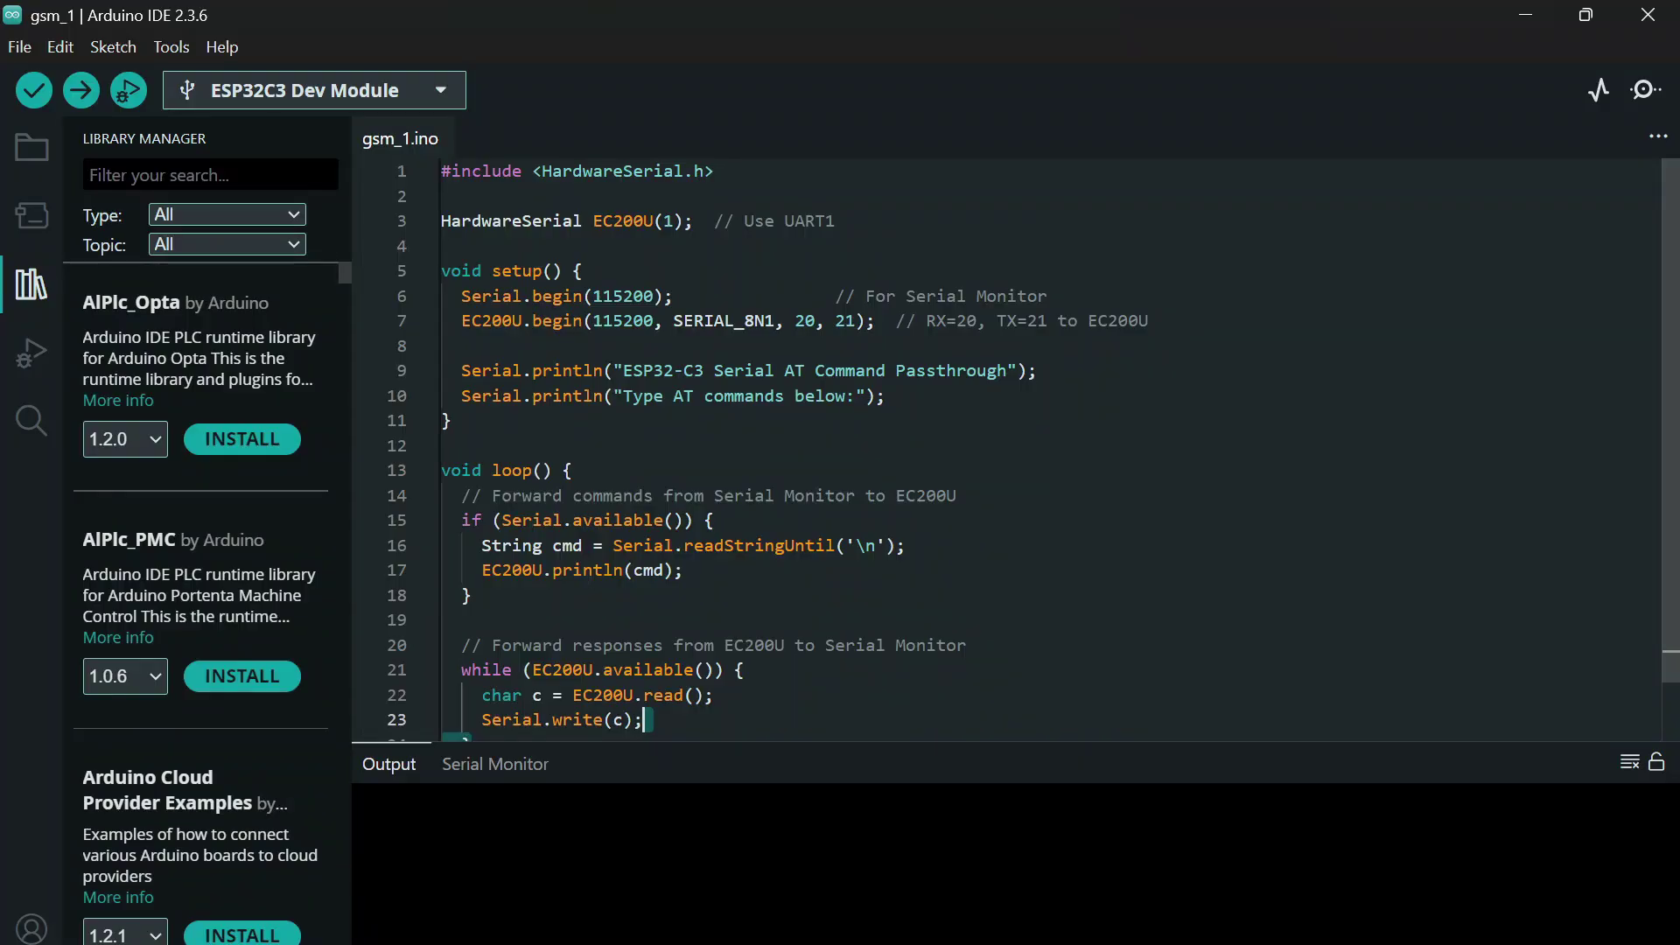
click(455, 246)
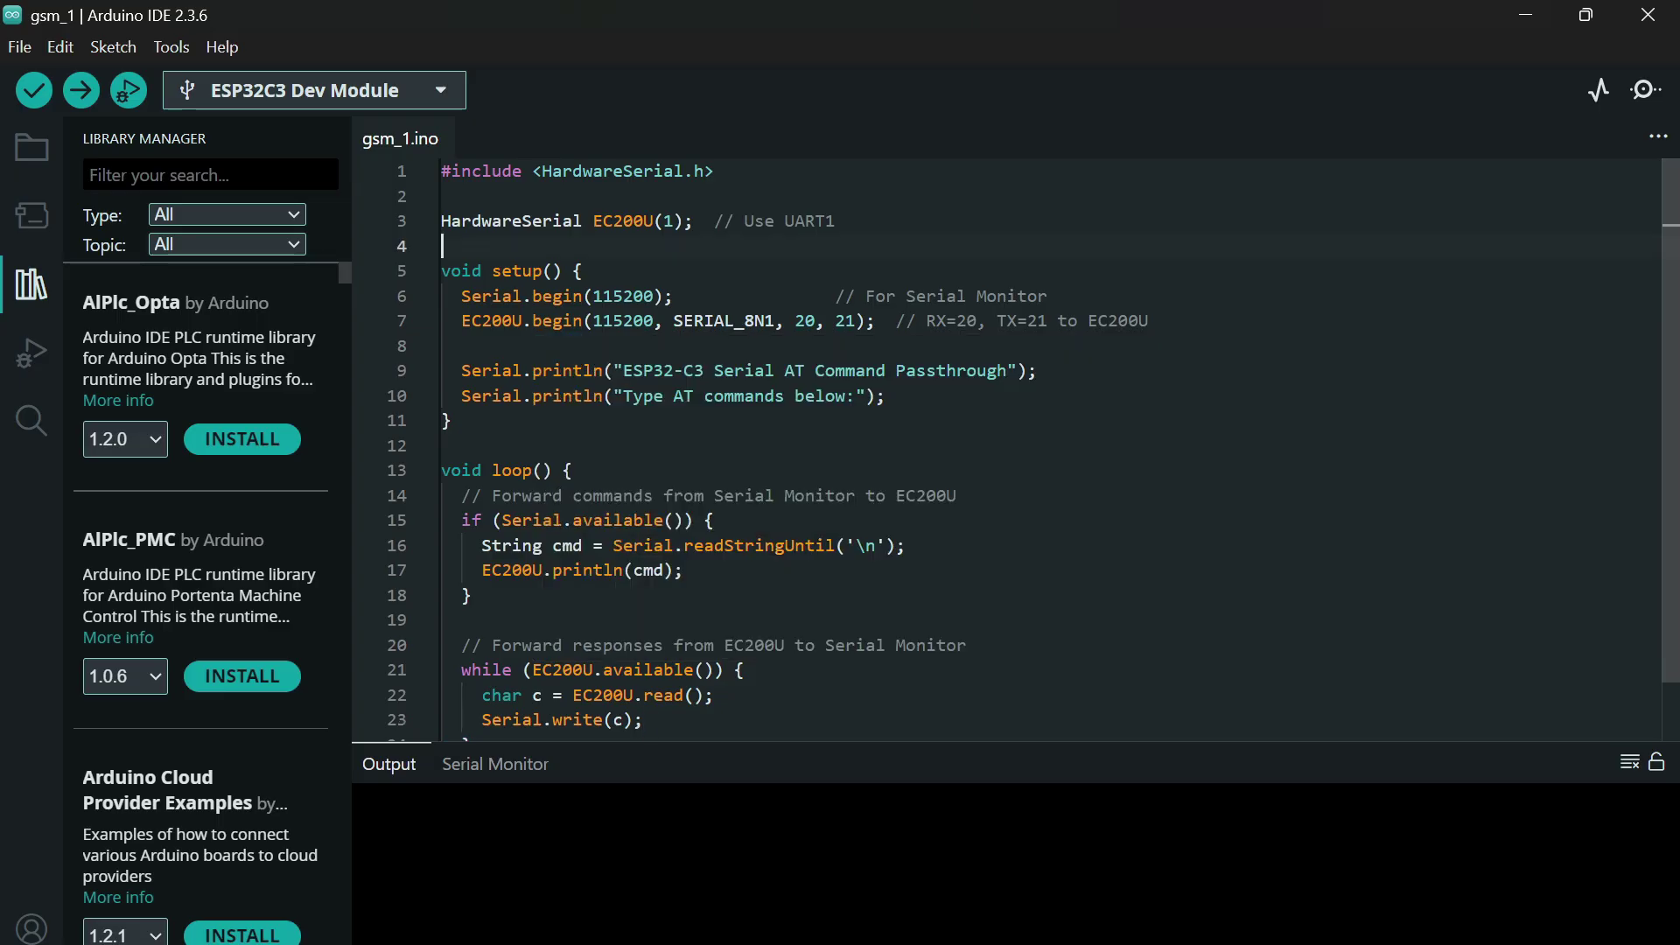
double_click(804, 321)
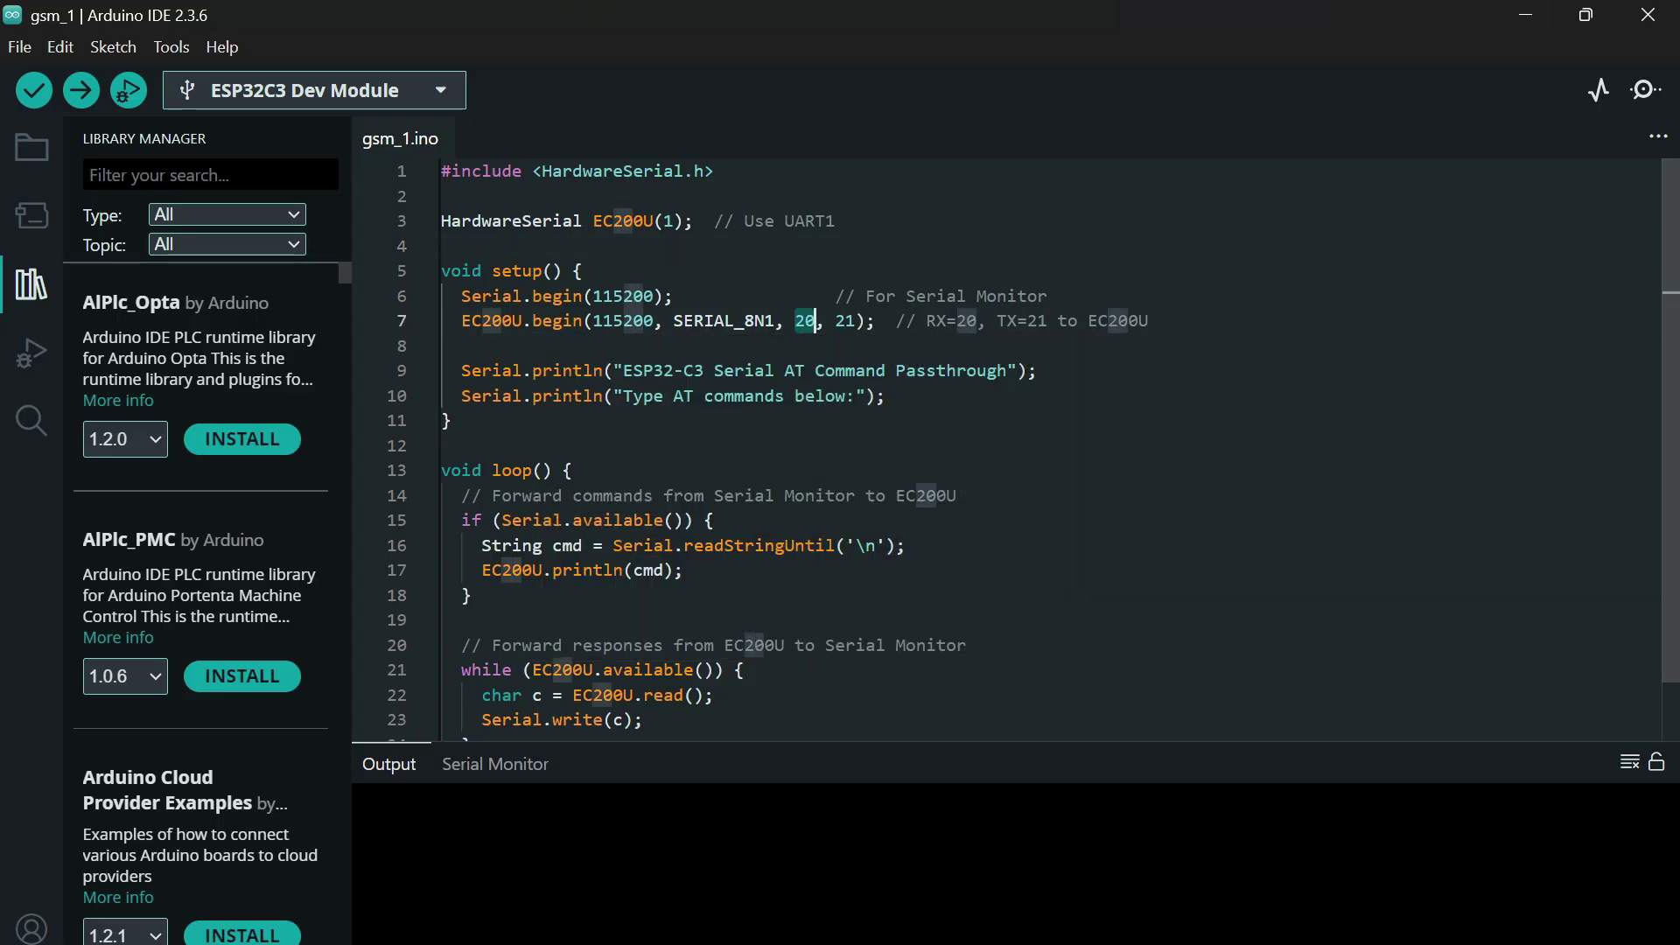
shift+click(847, 321)
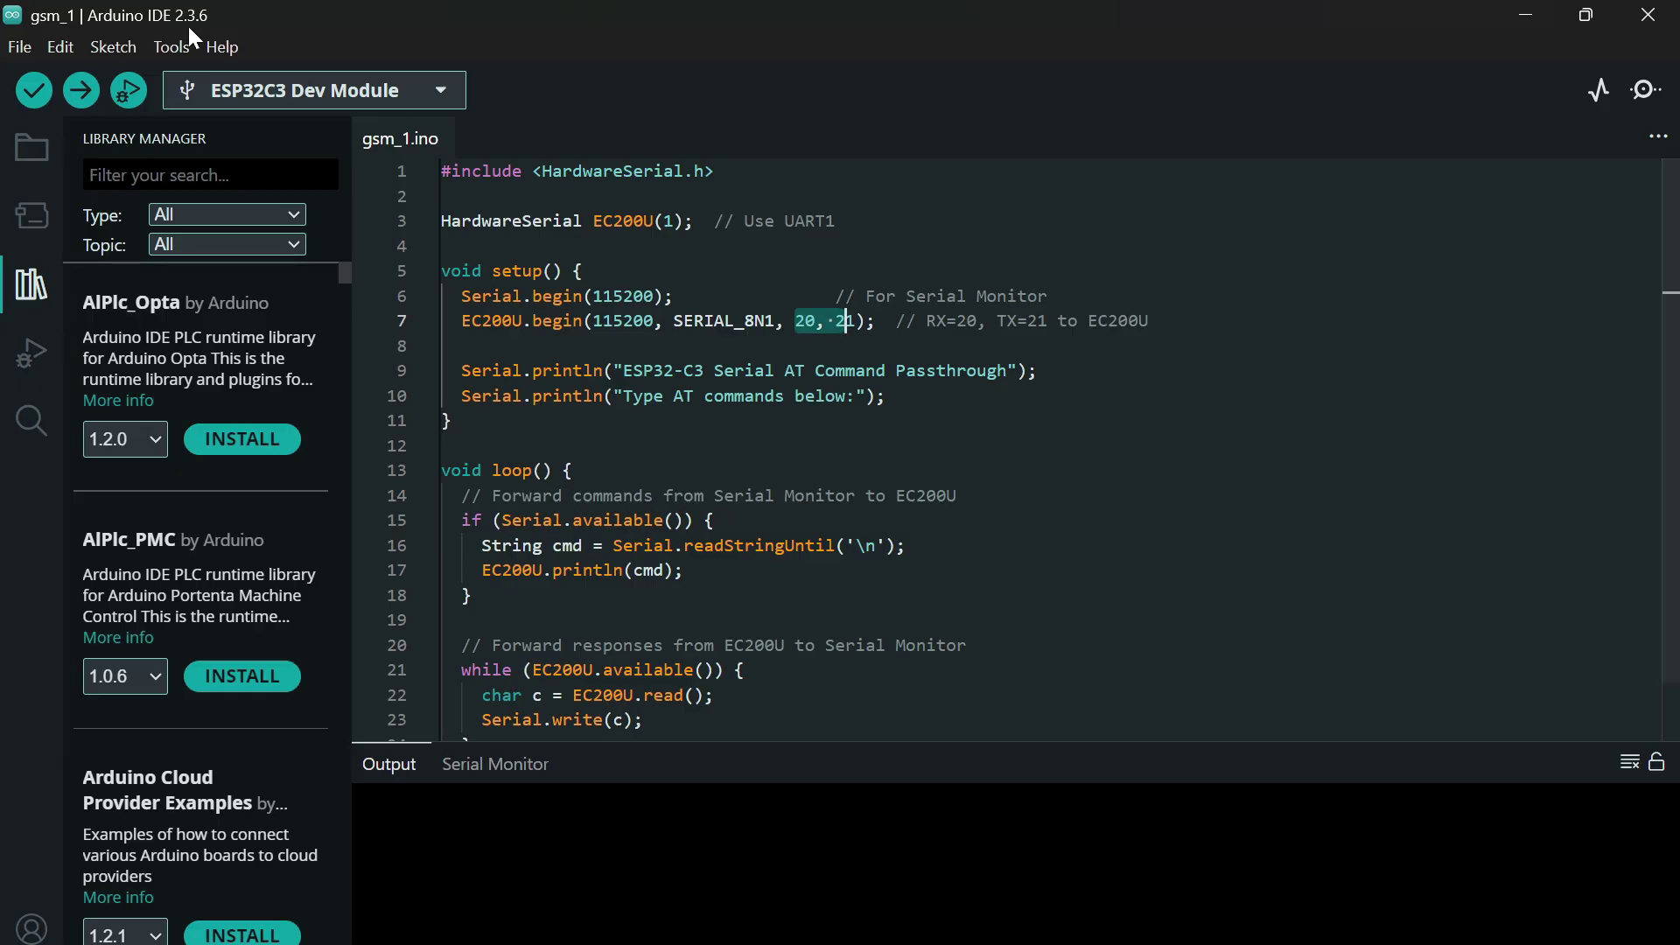
click(180, 47)
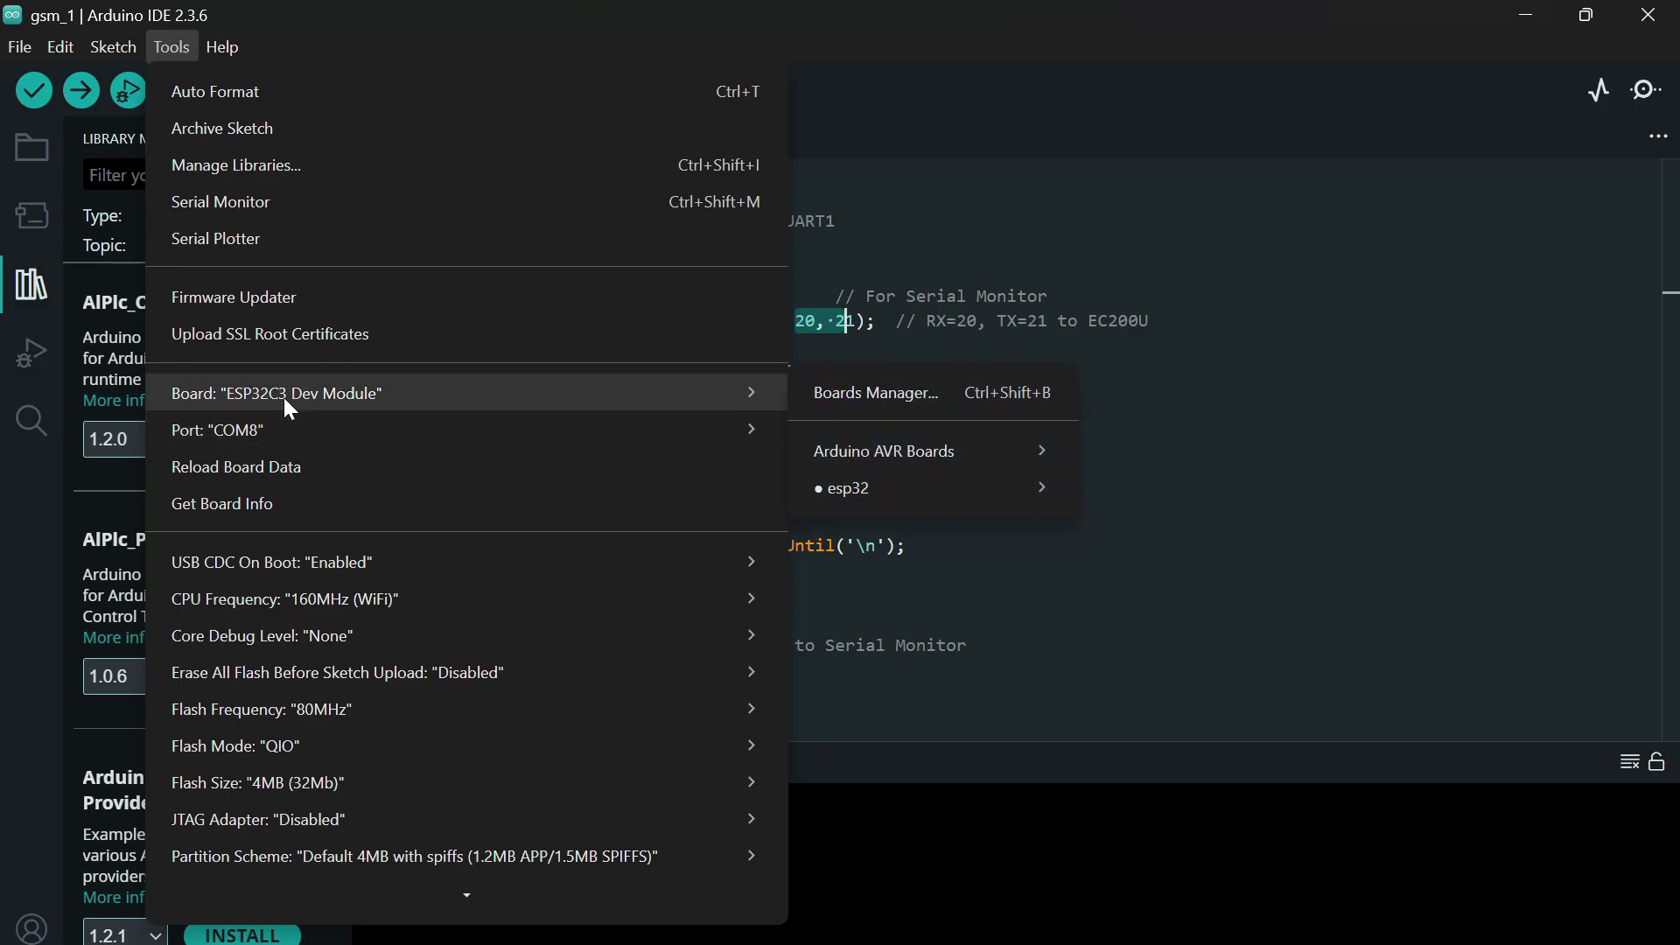
- Upload the passthrough sketch to the ESP32-C3 and view its startup banner and RDY in Serial Monitor
click(86, 87)
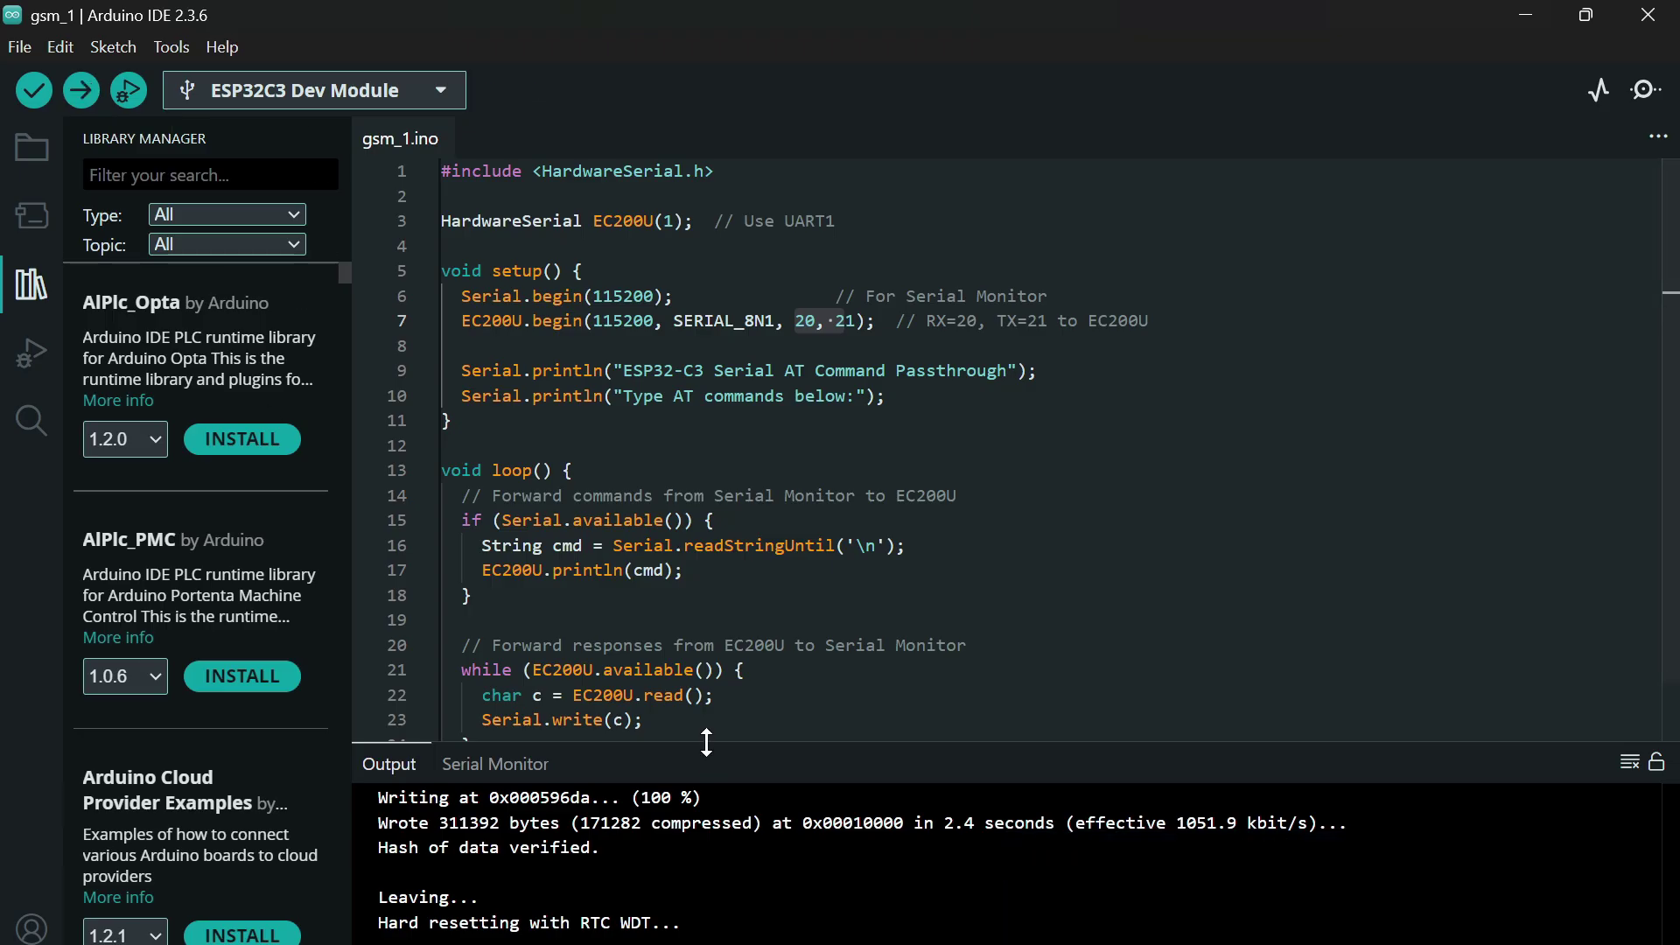
drag(705, 740, 699, 346)
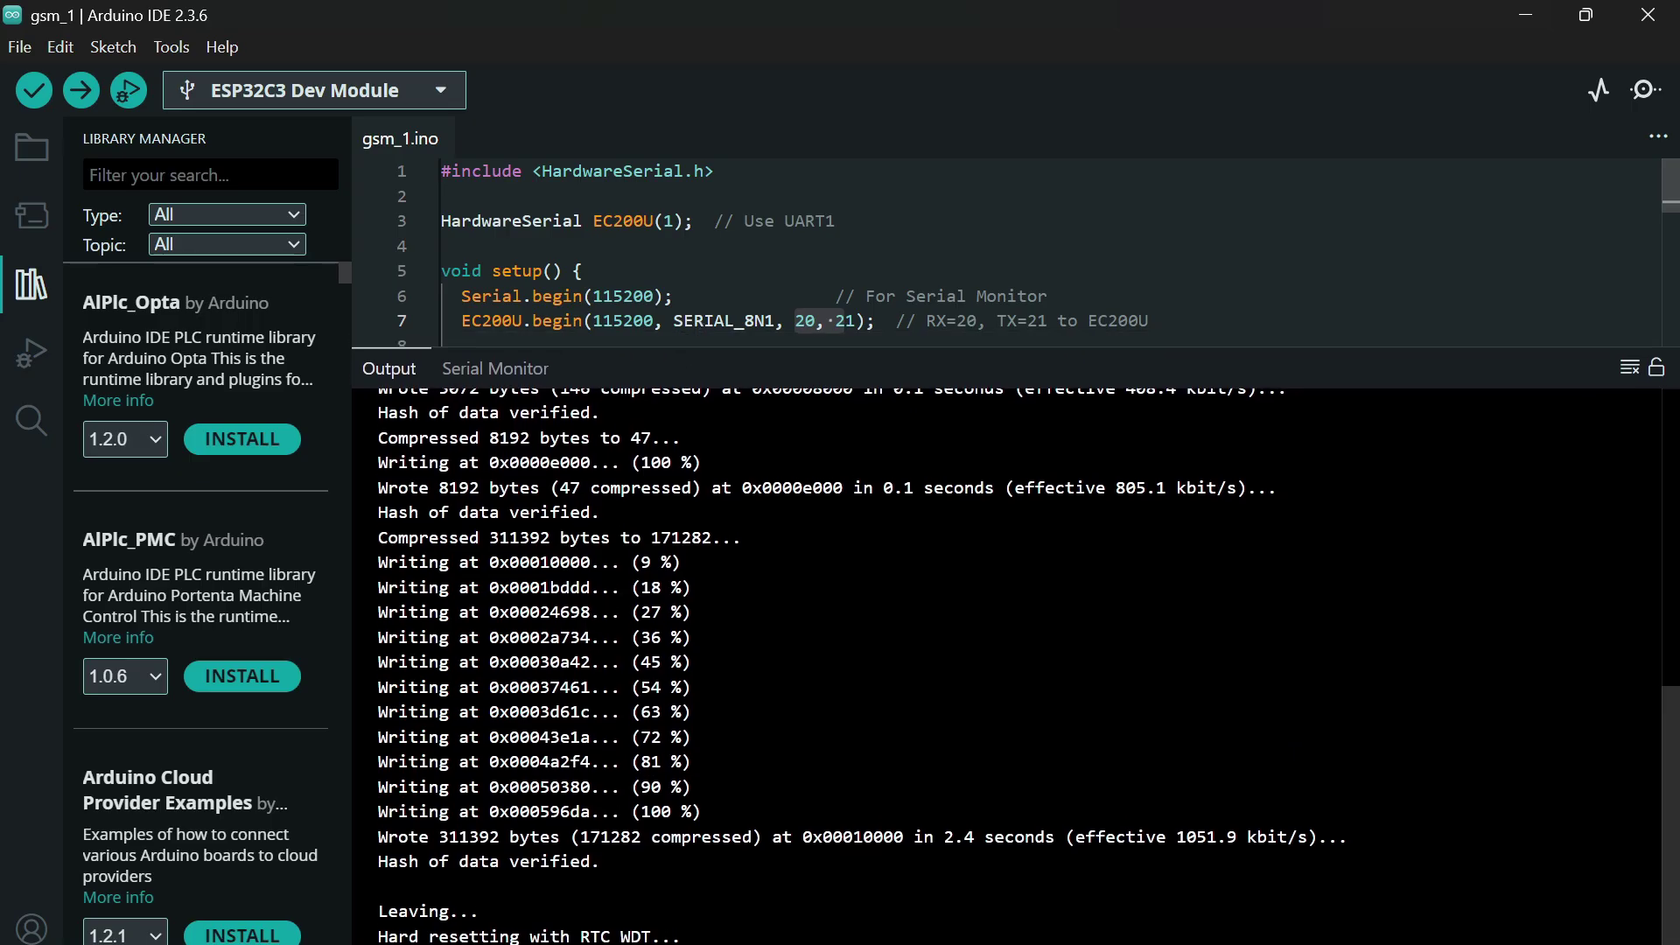
click(525, 374)
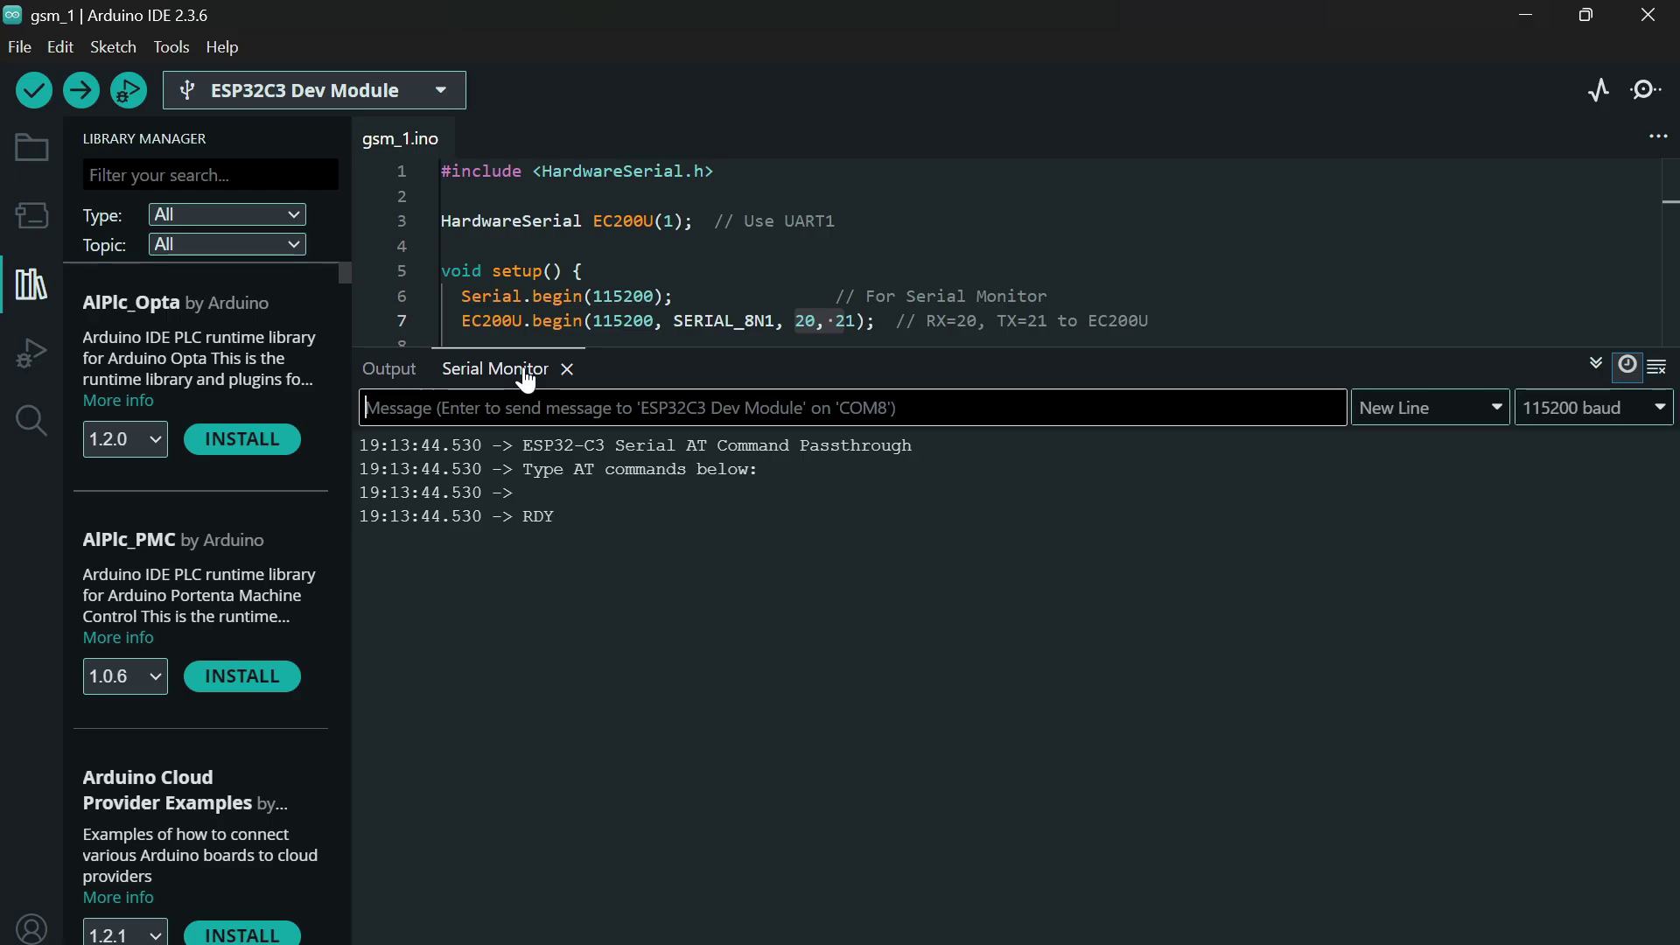
- Send the AT test command from the Serial Monitor field; the EC200U replies OK
text(AT)
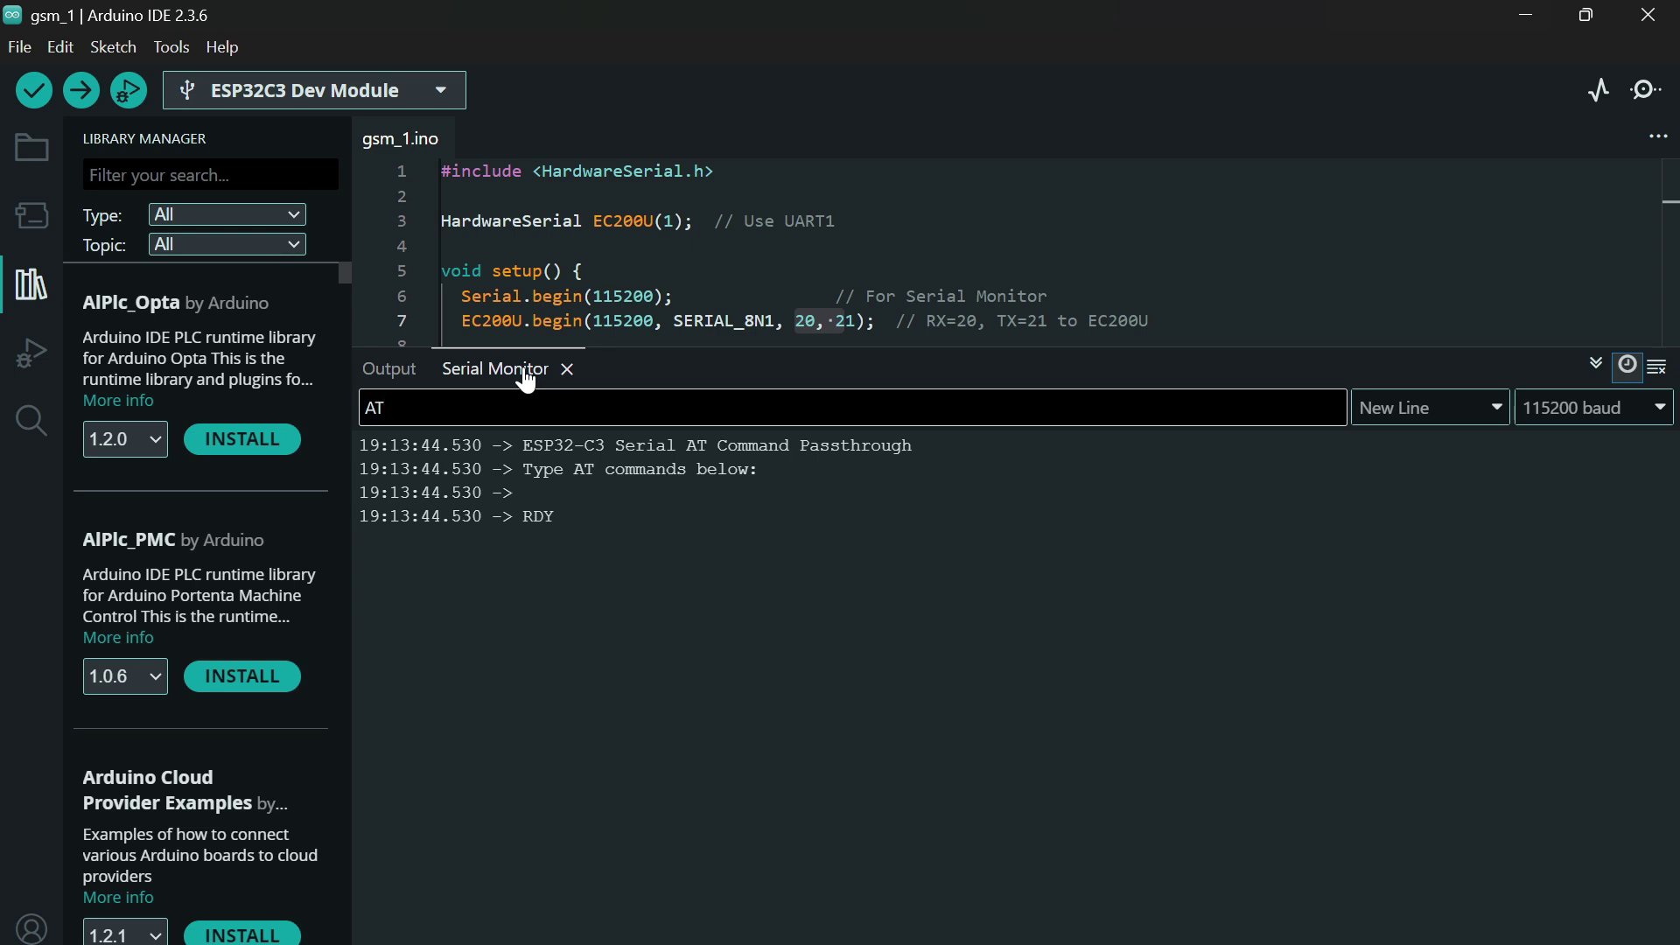
key(Return)
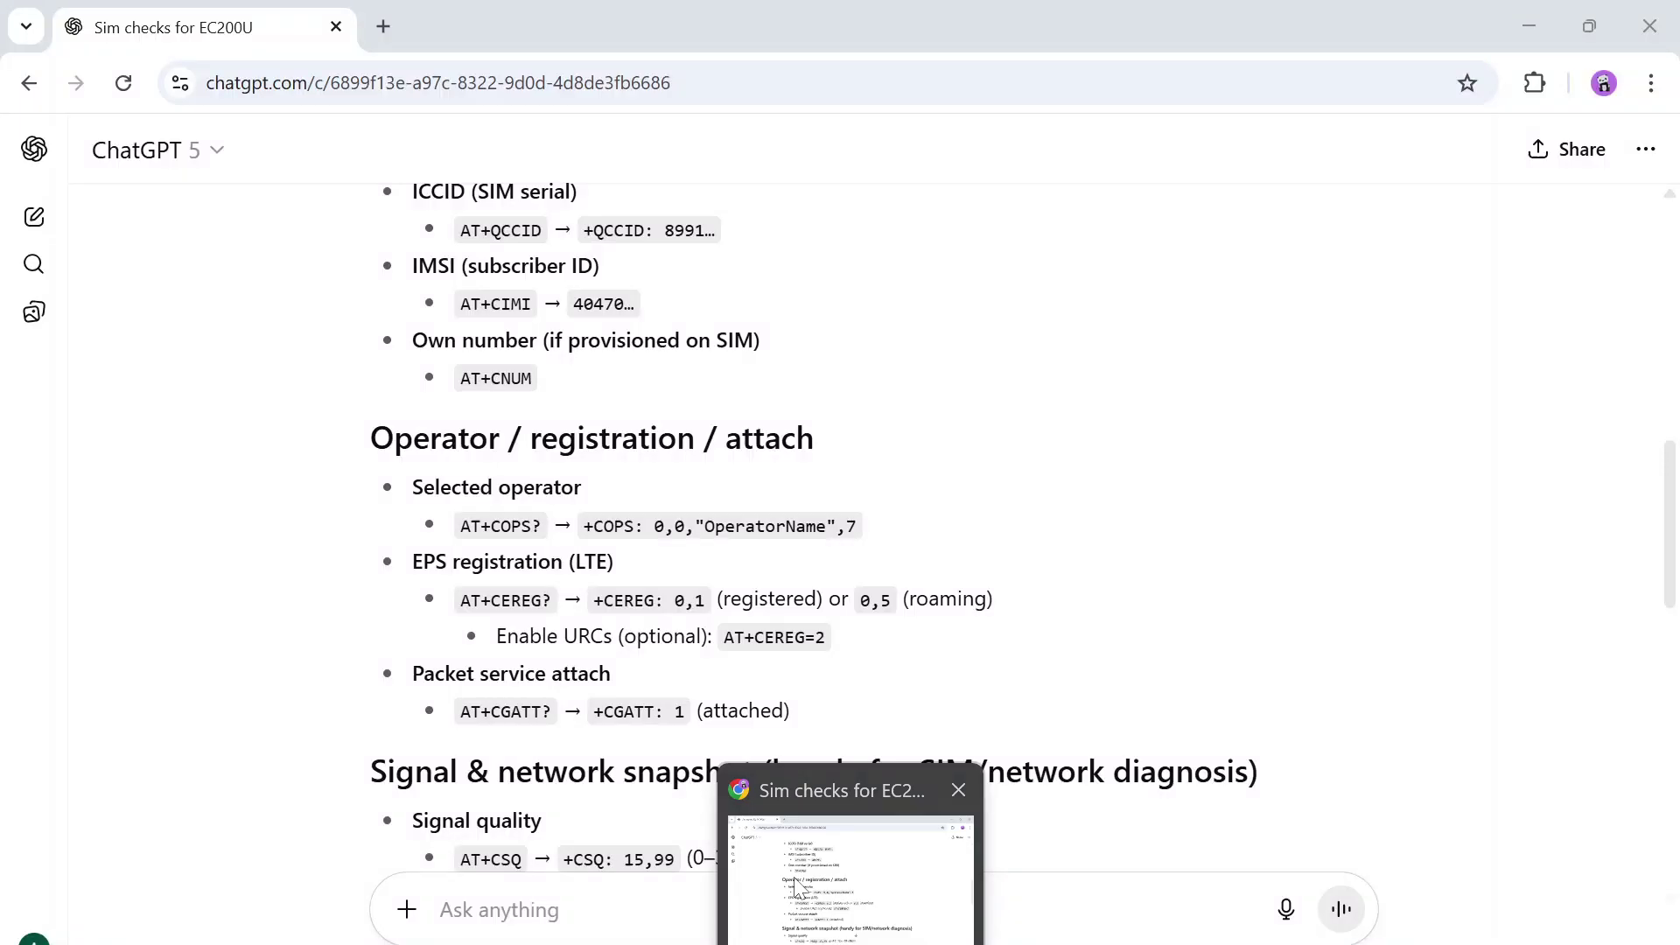
- Scroll ChatGPT's SIM-checks answer to the Quick diagnostic flow and select AT+QINISTAT
click(849, 875)
scroll(735, 577, up, 5)
scroll(735, 577, up, 5)
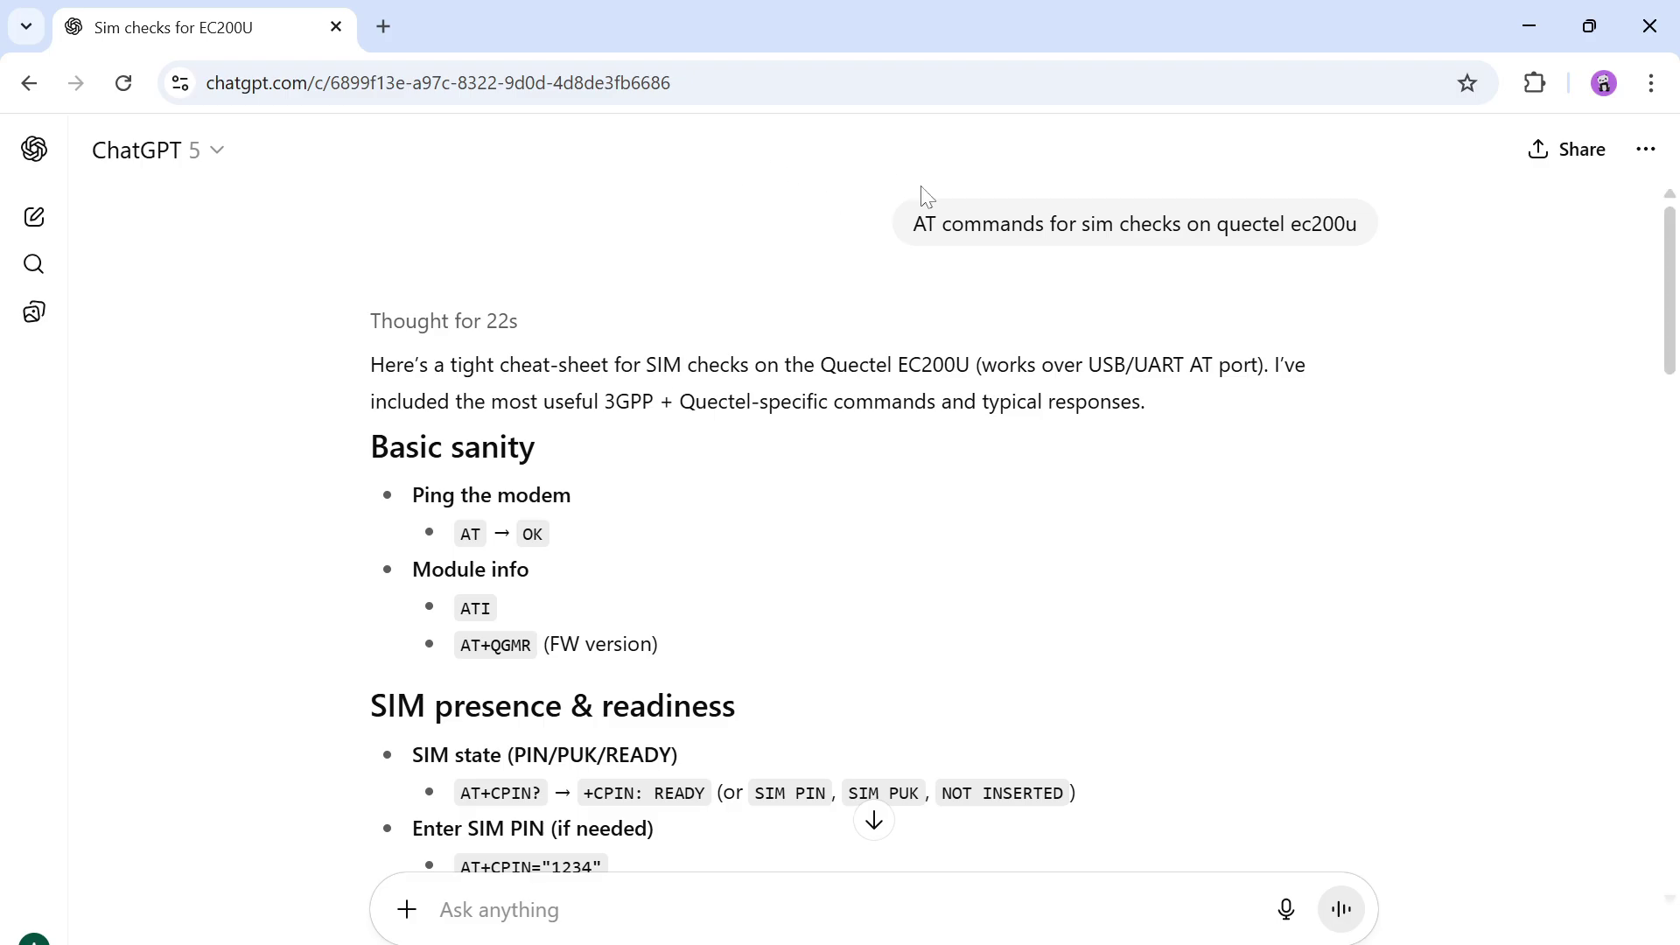
scroll(920, 449, down, 2)
scroll(920, 448, down, 2)
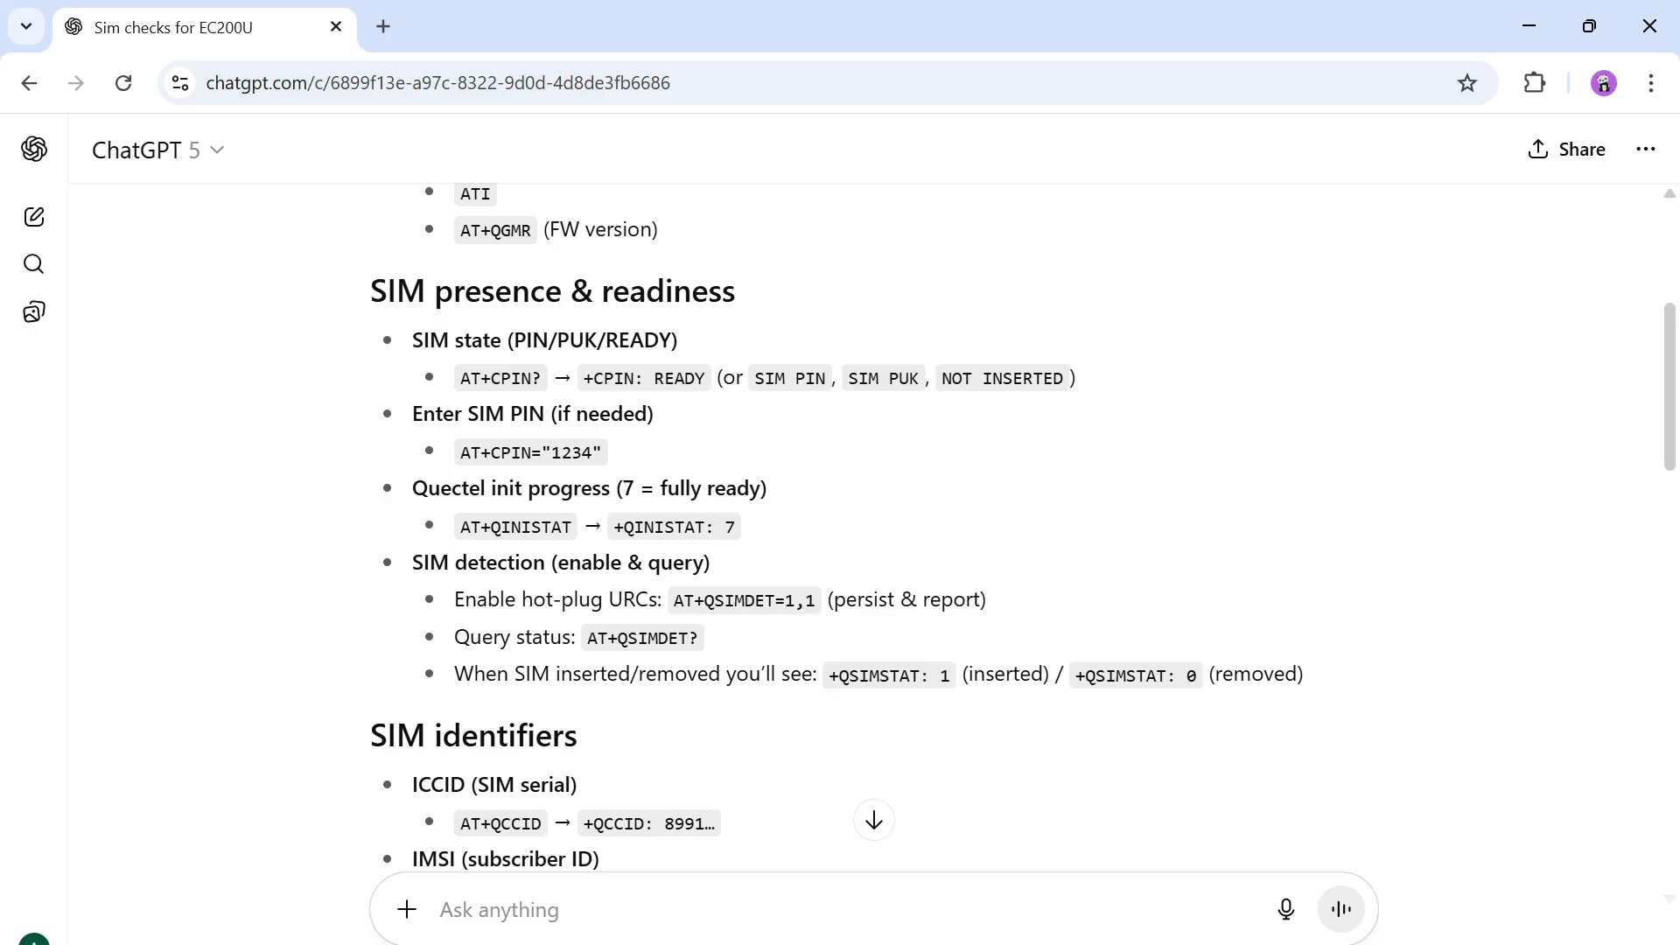
scroll(449, 763, down, 3)
scroll(449, 764, down, 3)
scroll(449, 764, down, 3)
scroll(448, 764, down, 2)
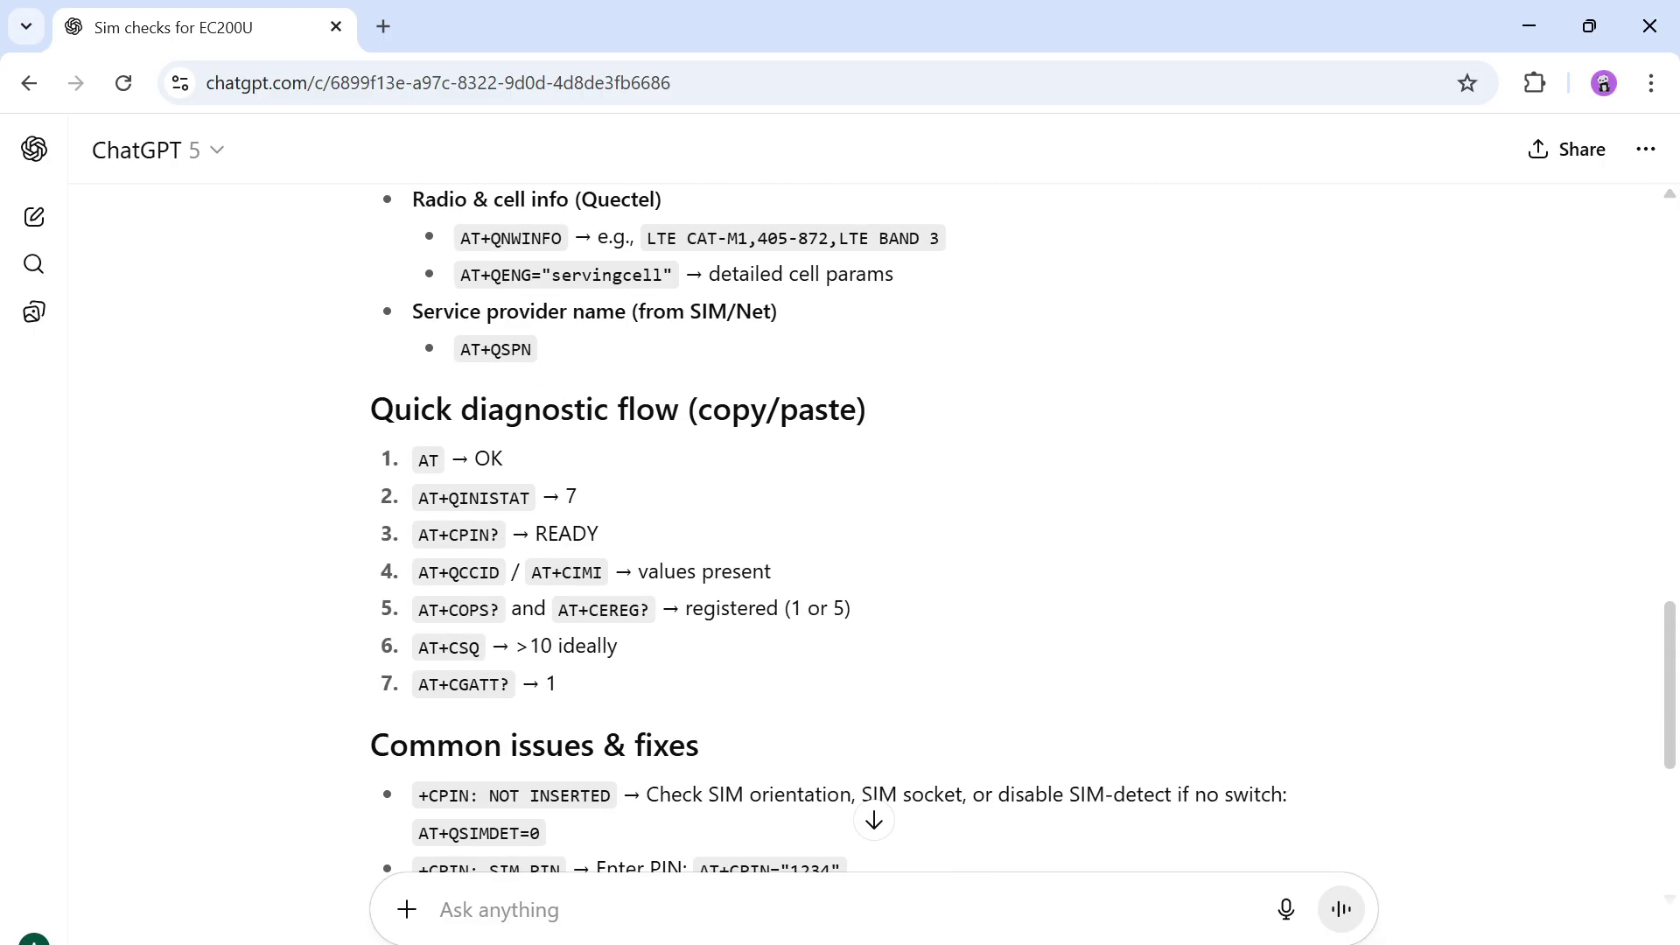
drag(419, 498, 500, 498)
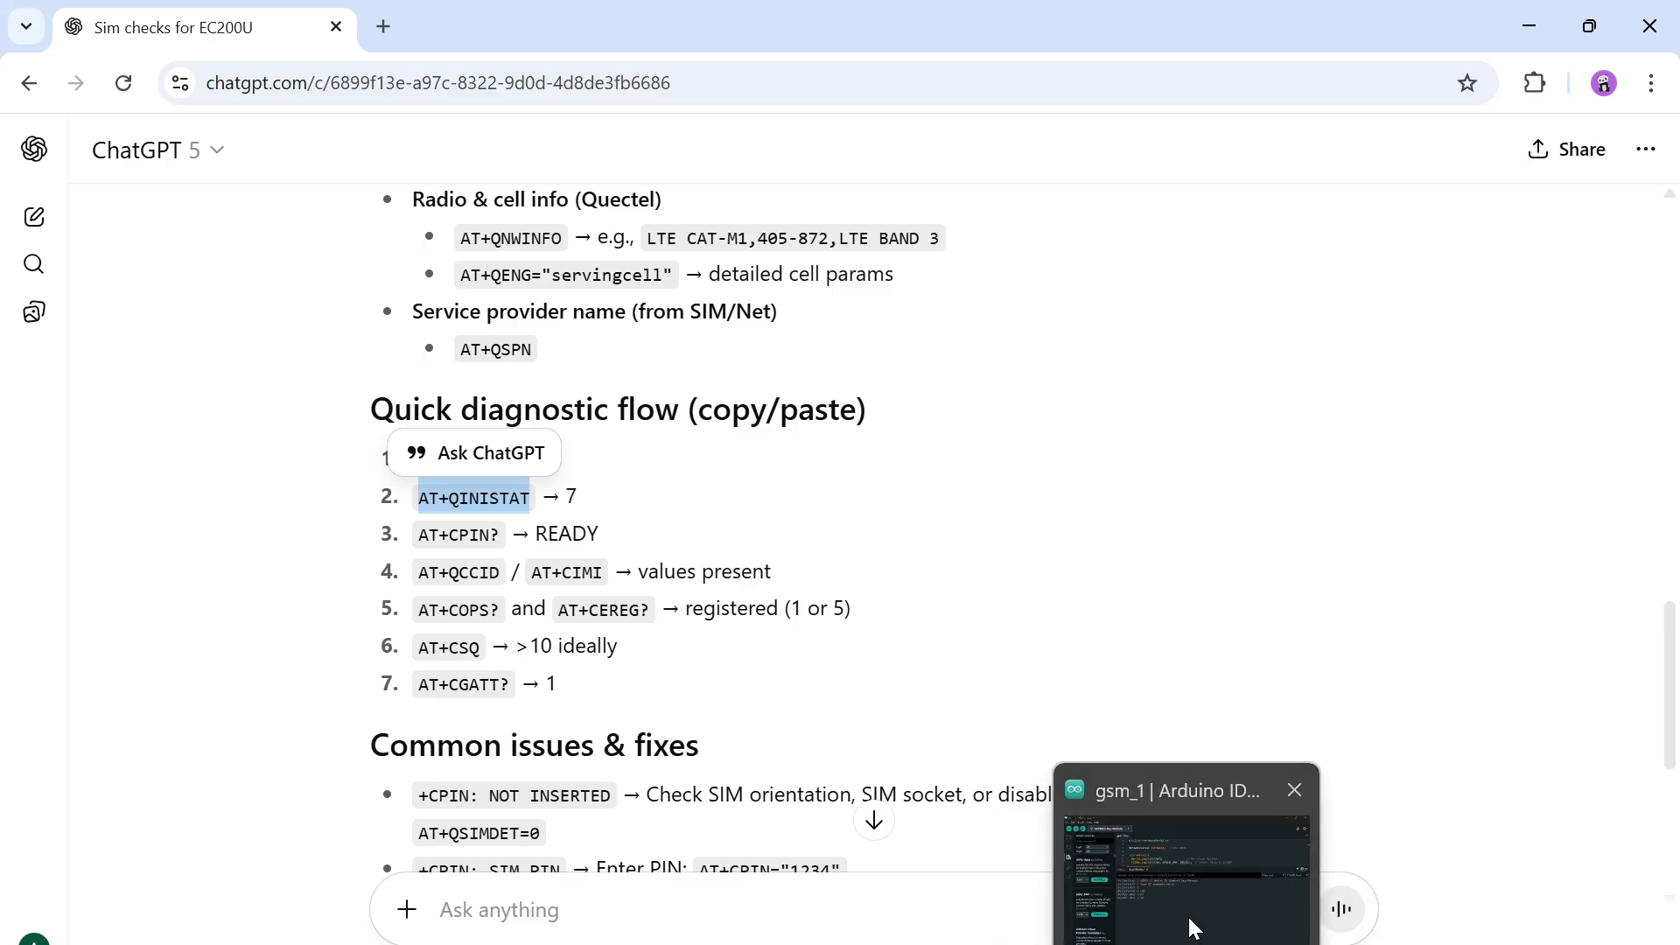
- Paste AT+QINISTAT into the Serial Monitor and send it, receiving +QINISTAT: 7 and OK
click(1194, 928)
key(ctrl+v)
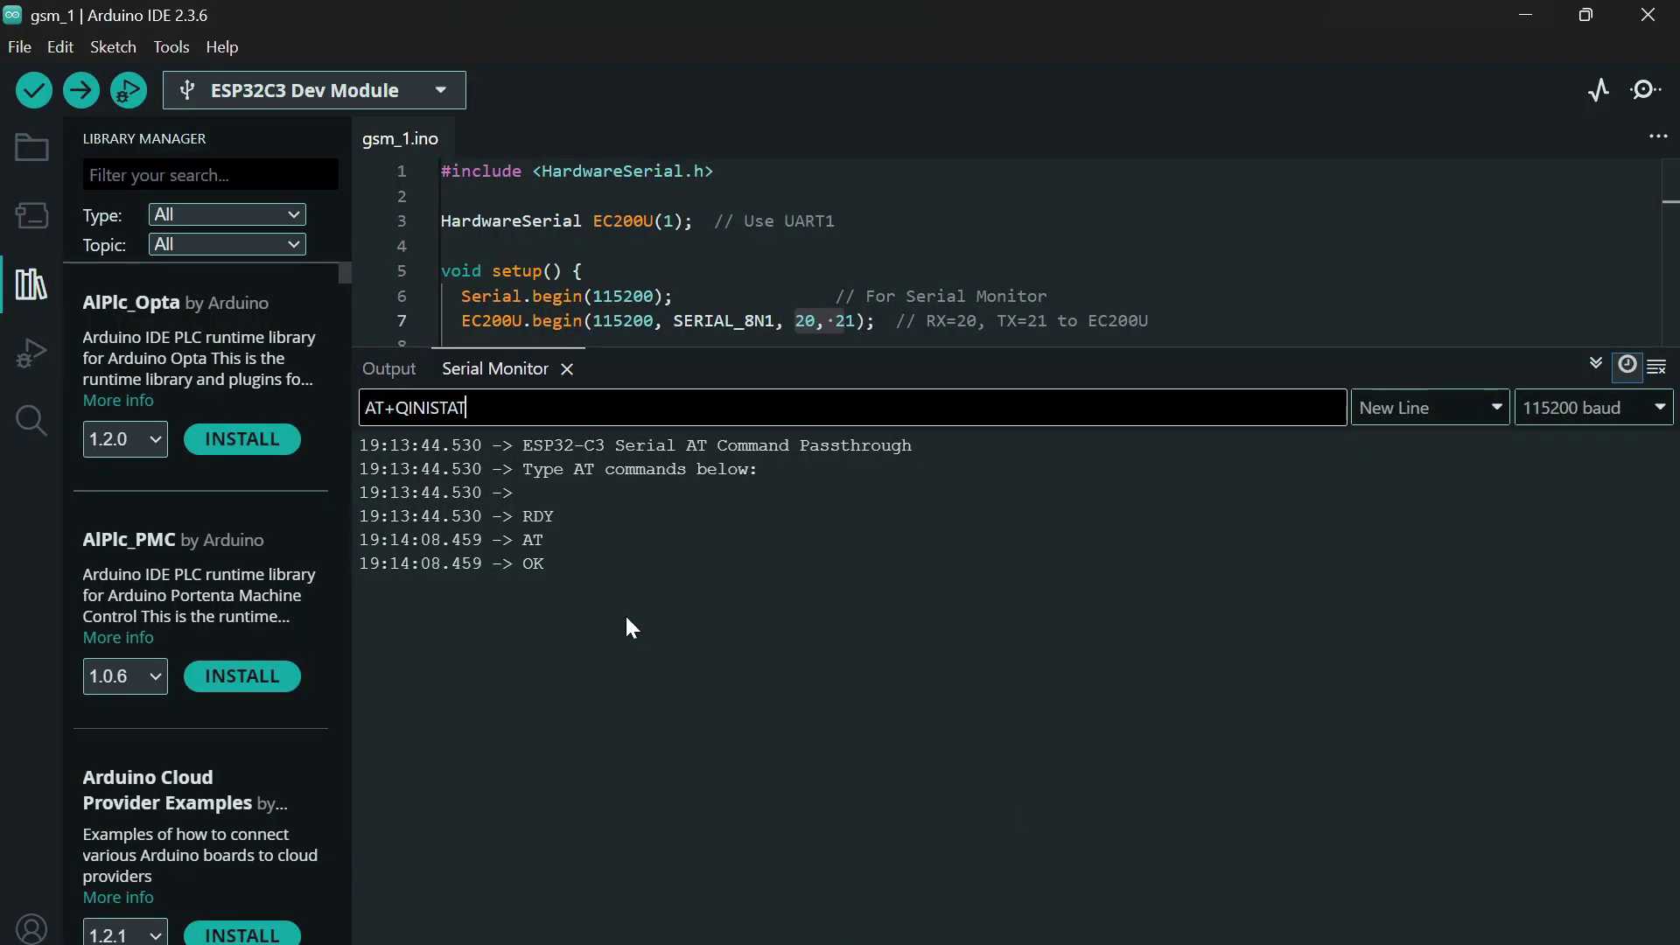
key(Return)
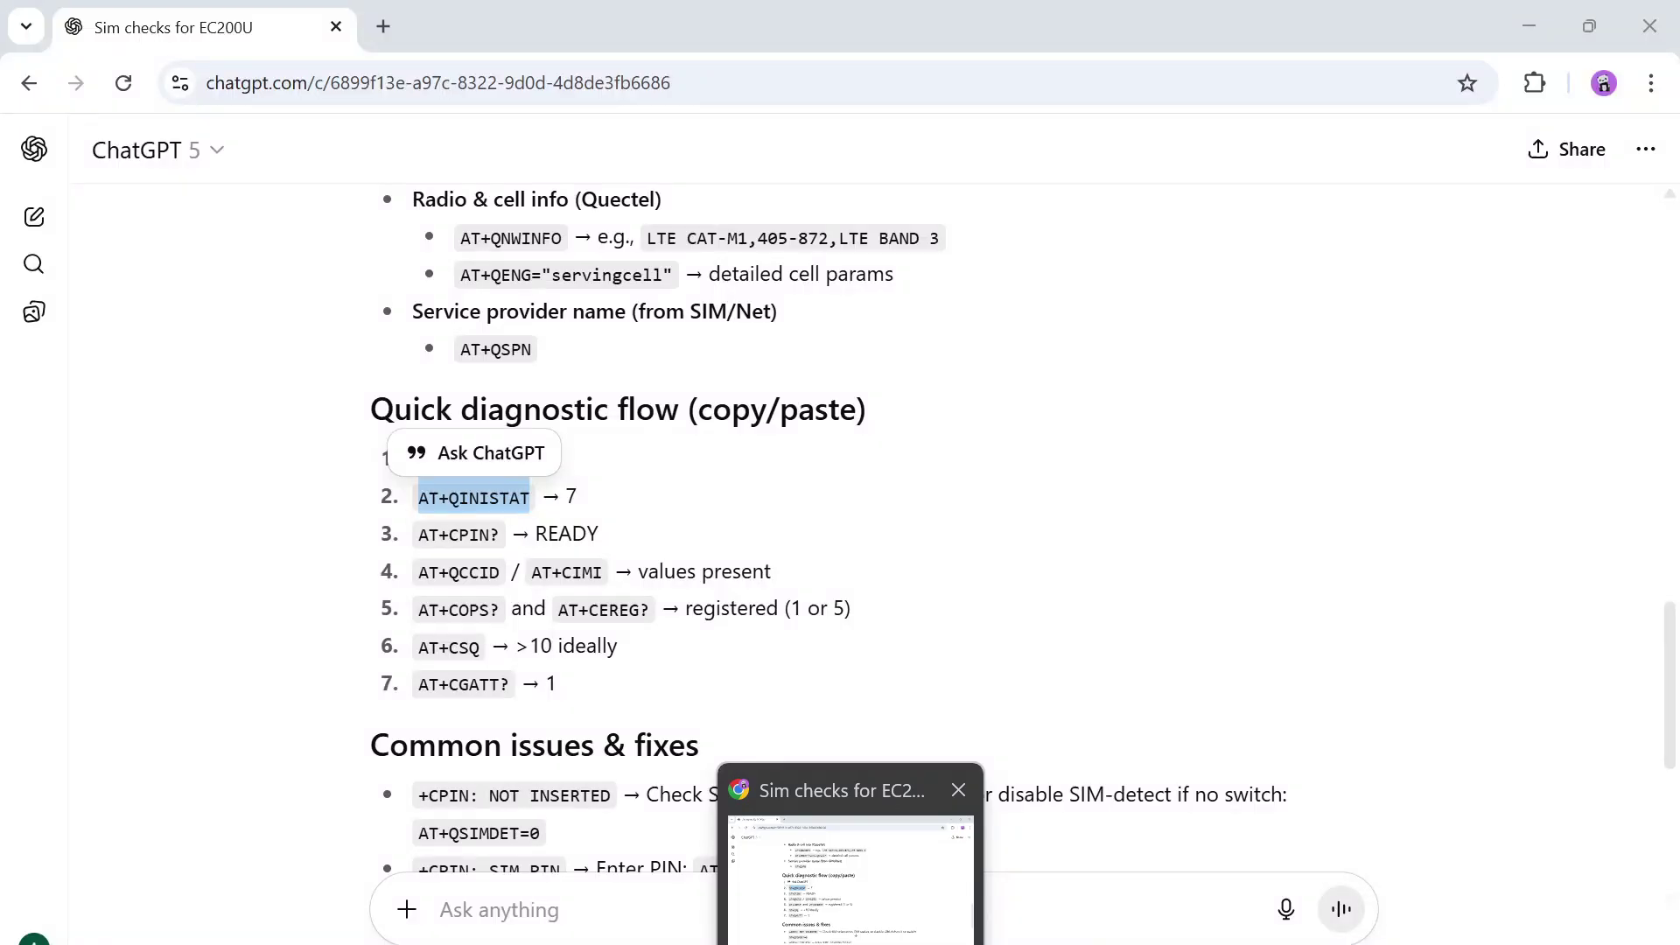
- Find and select the AT+QCCID command in ChatGPT's diagnostic flow
click(849, 875)
scroll(734, 690, up, 10)
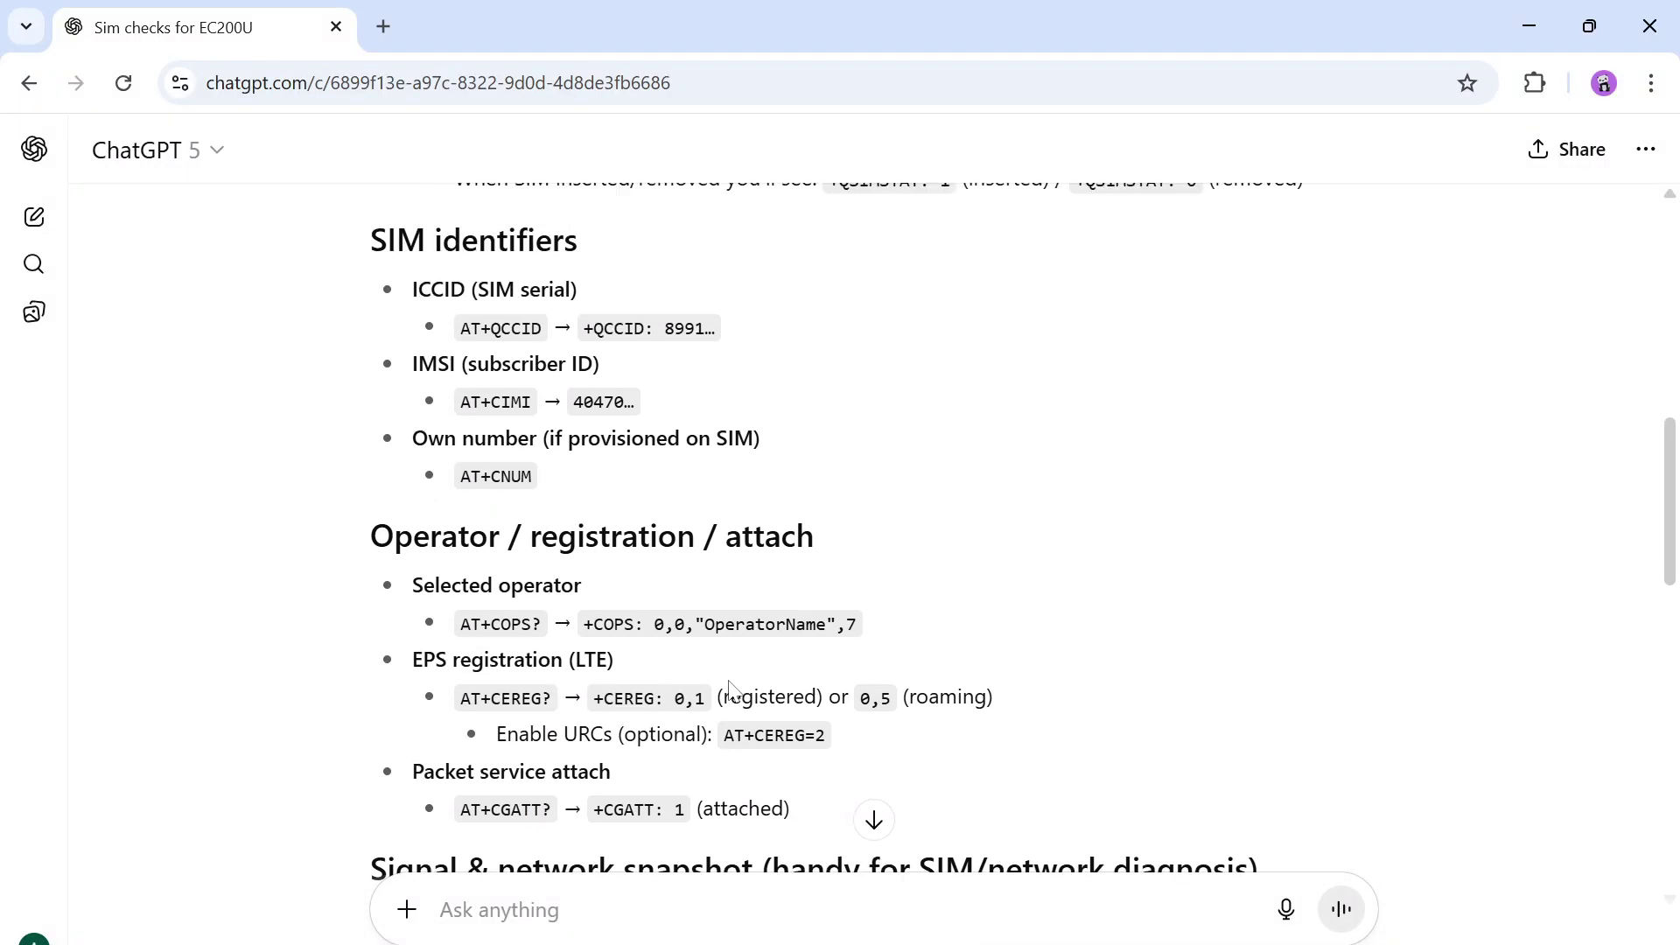
scroll(733, 690, up, 5)
scroll(733, 689, up, 1)
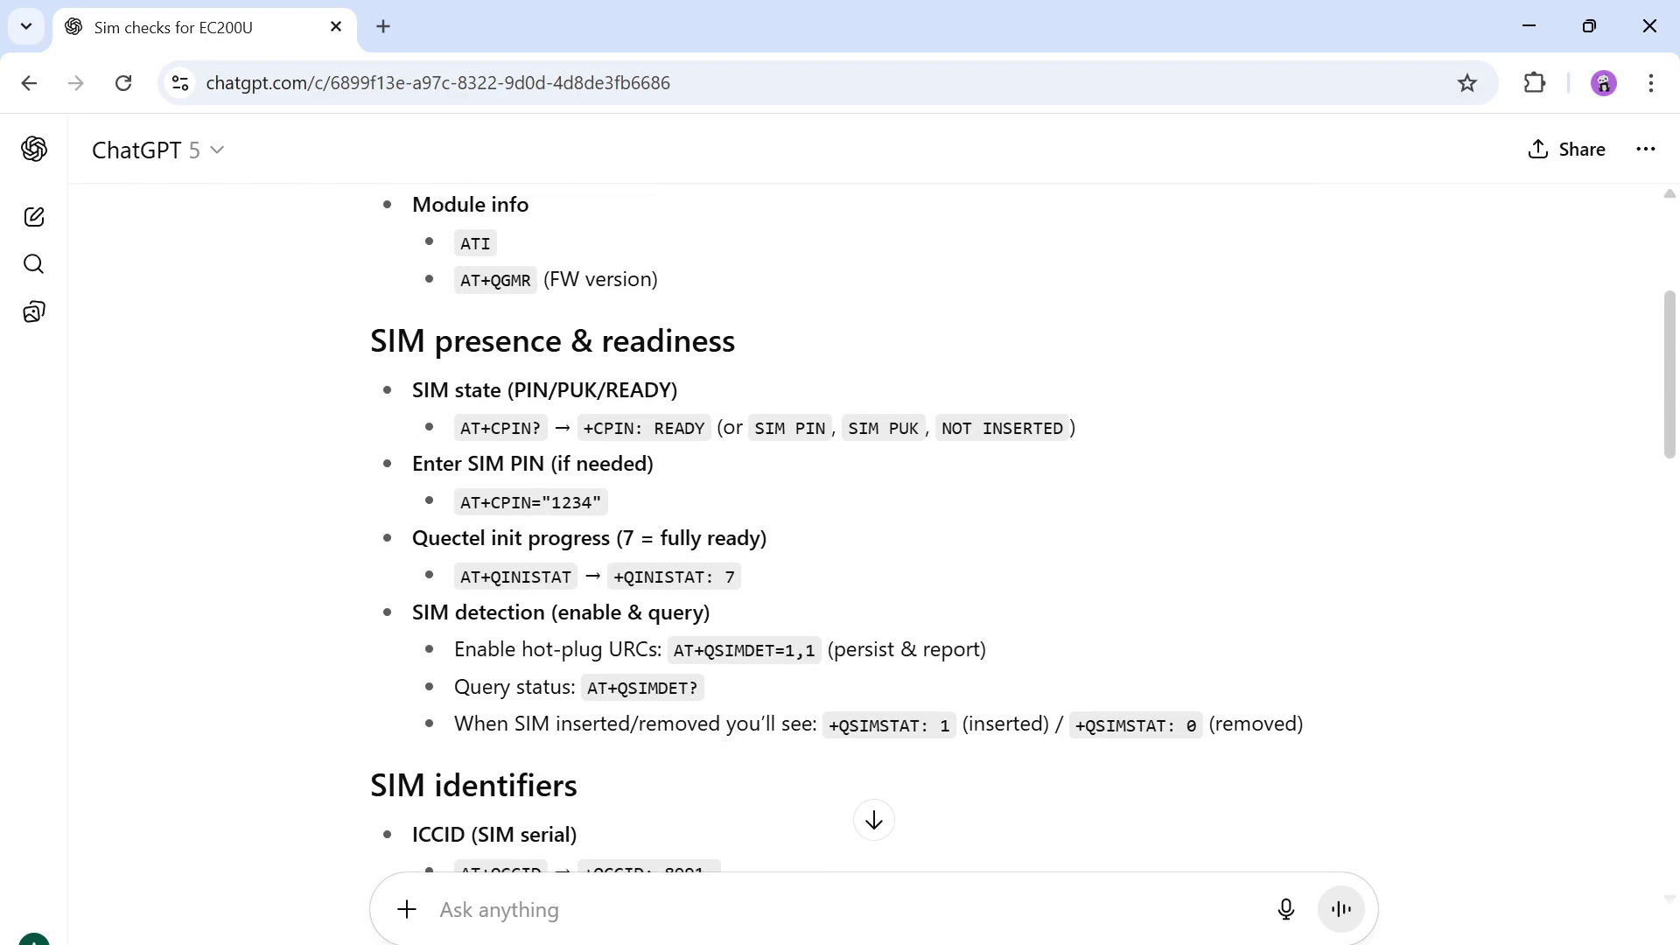
drag(656, 539, 764, 538)
scroll(752, 542, down, 7)
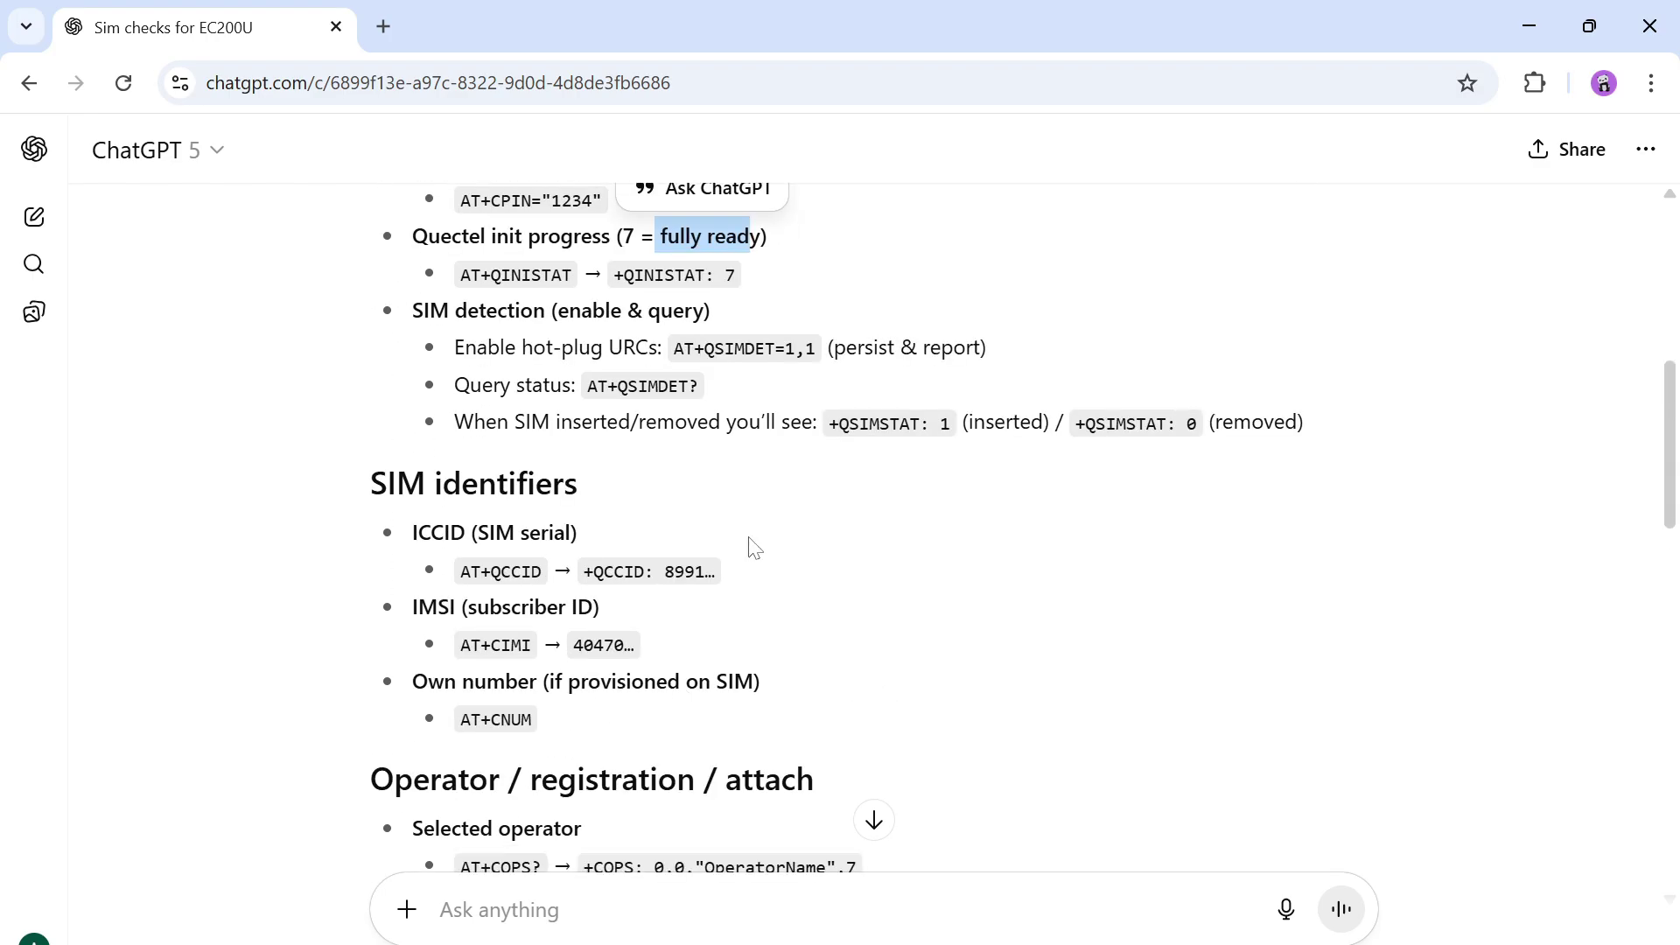
scroll(752, 543, down, 5)
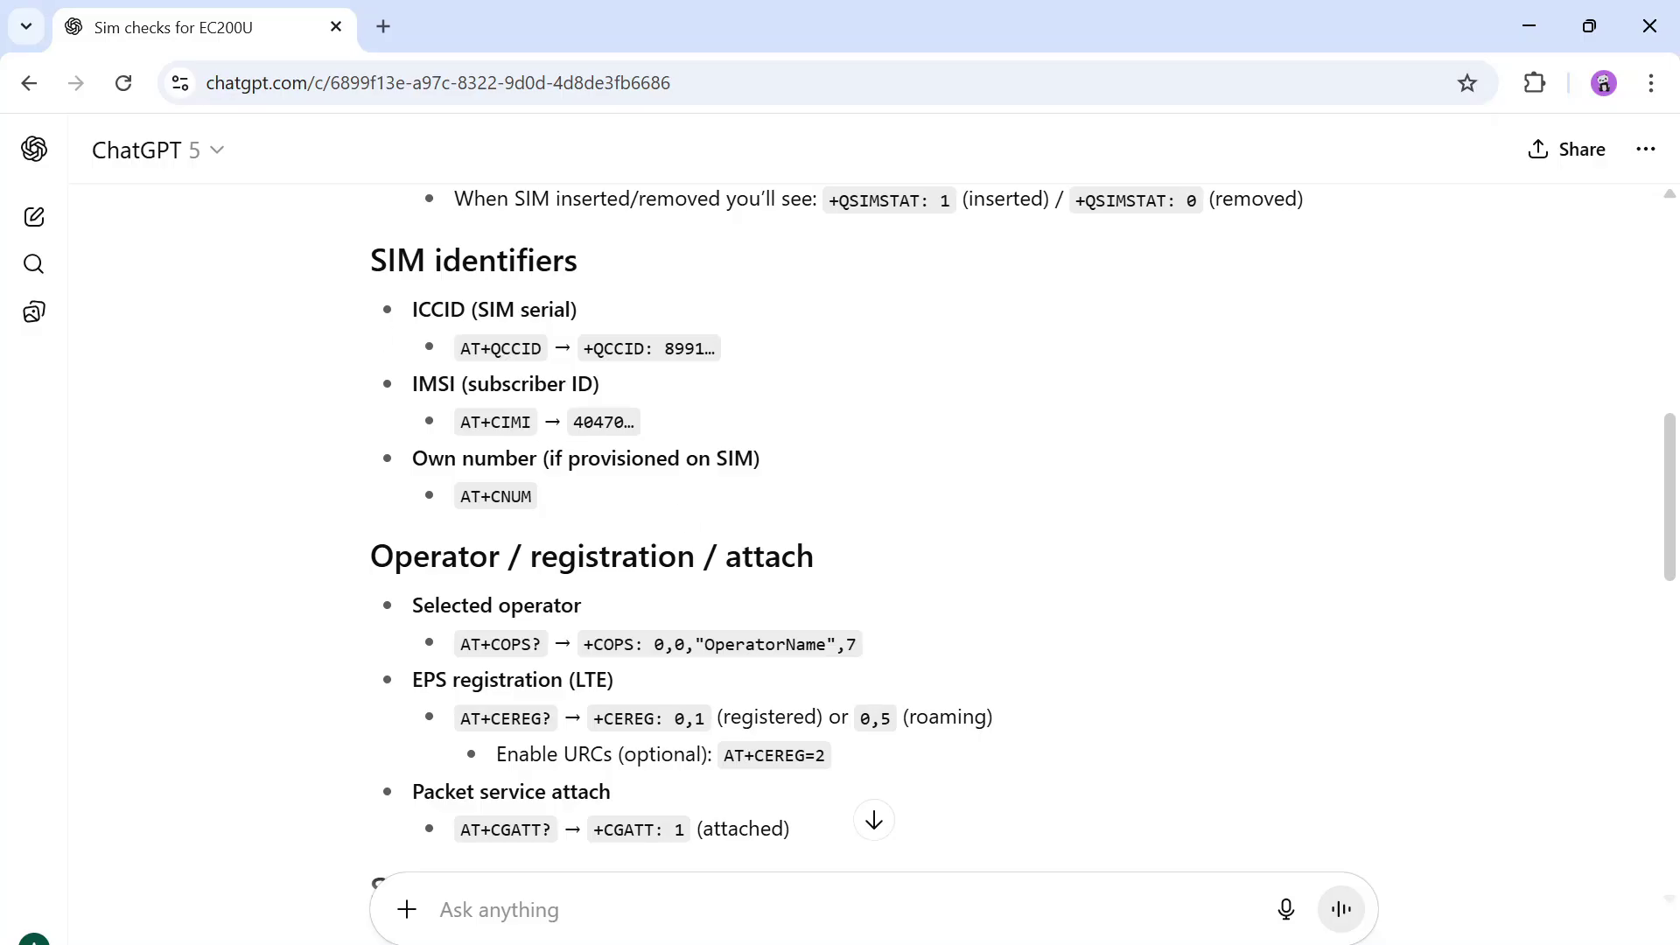
drag(471, 348, 603, 348)
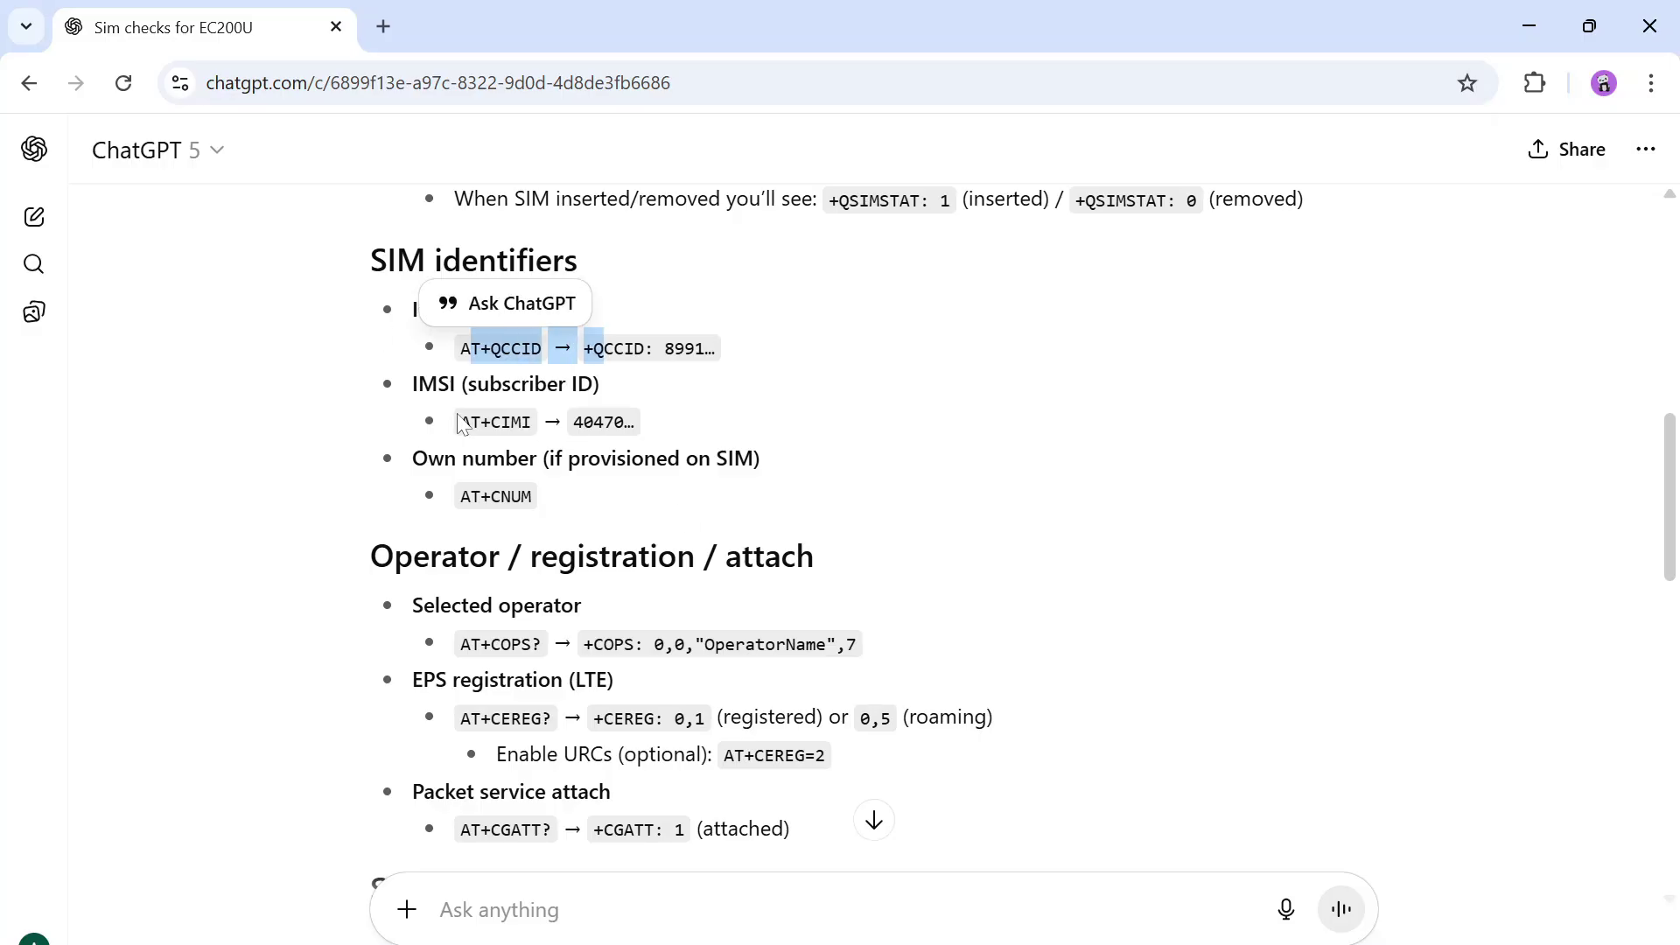
drag(460, 422, 660, 436)
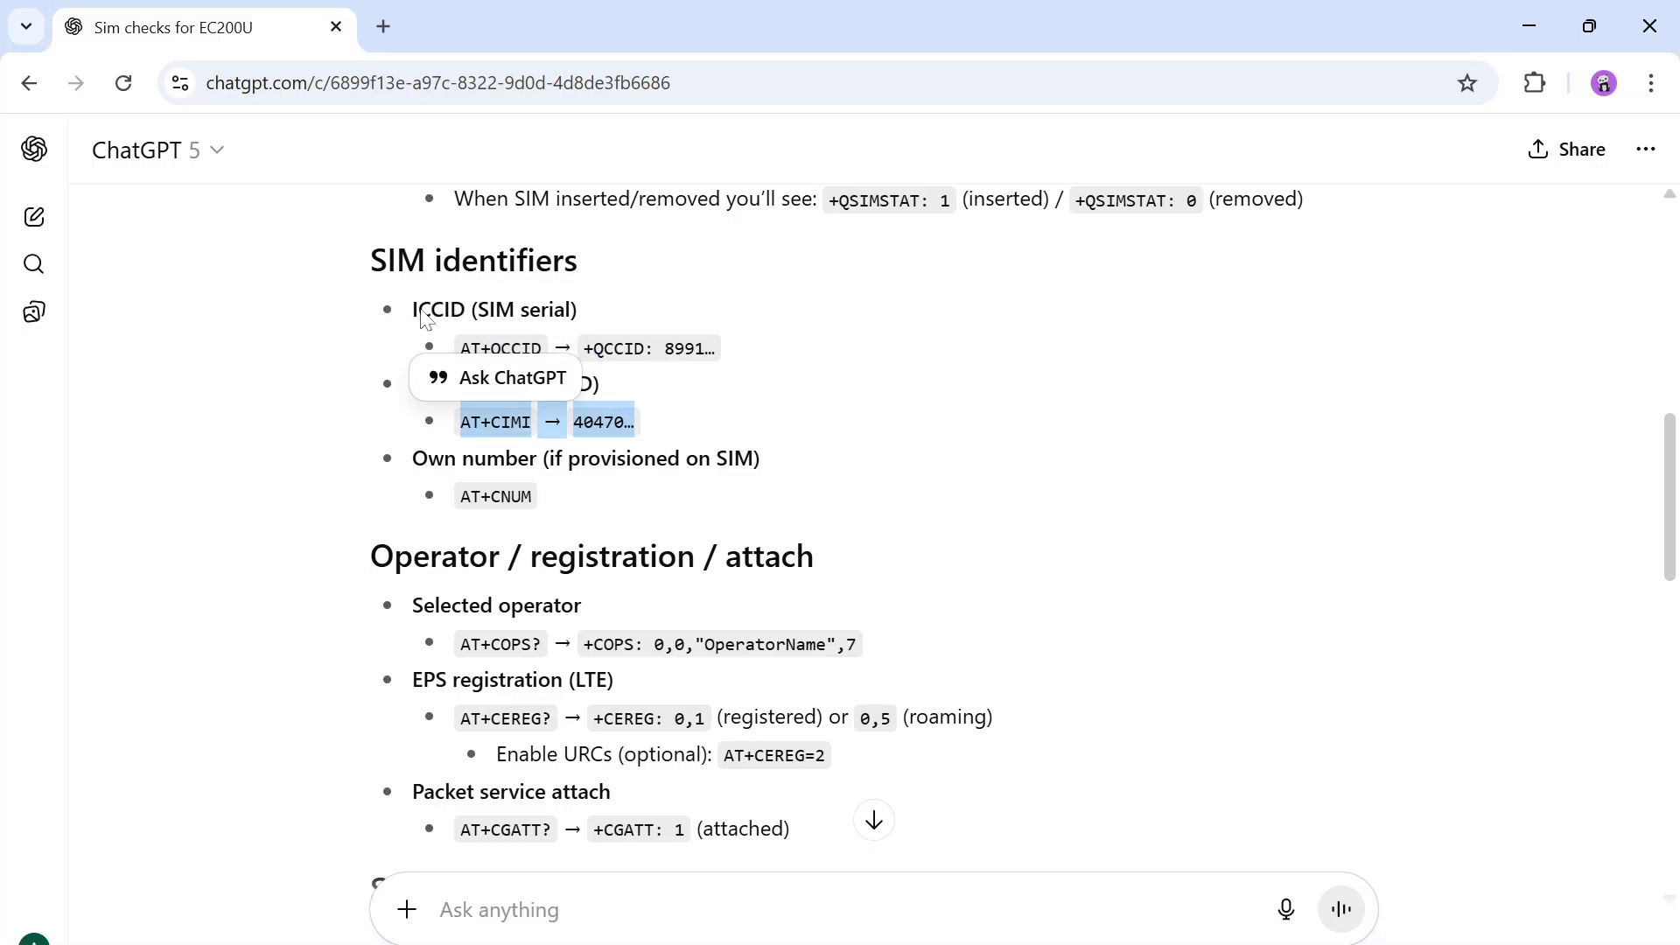
scroll(840, 525, down, 4)
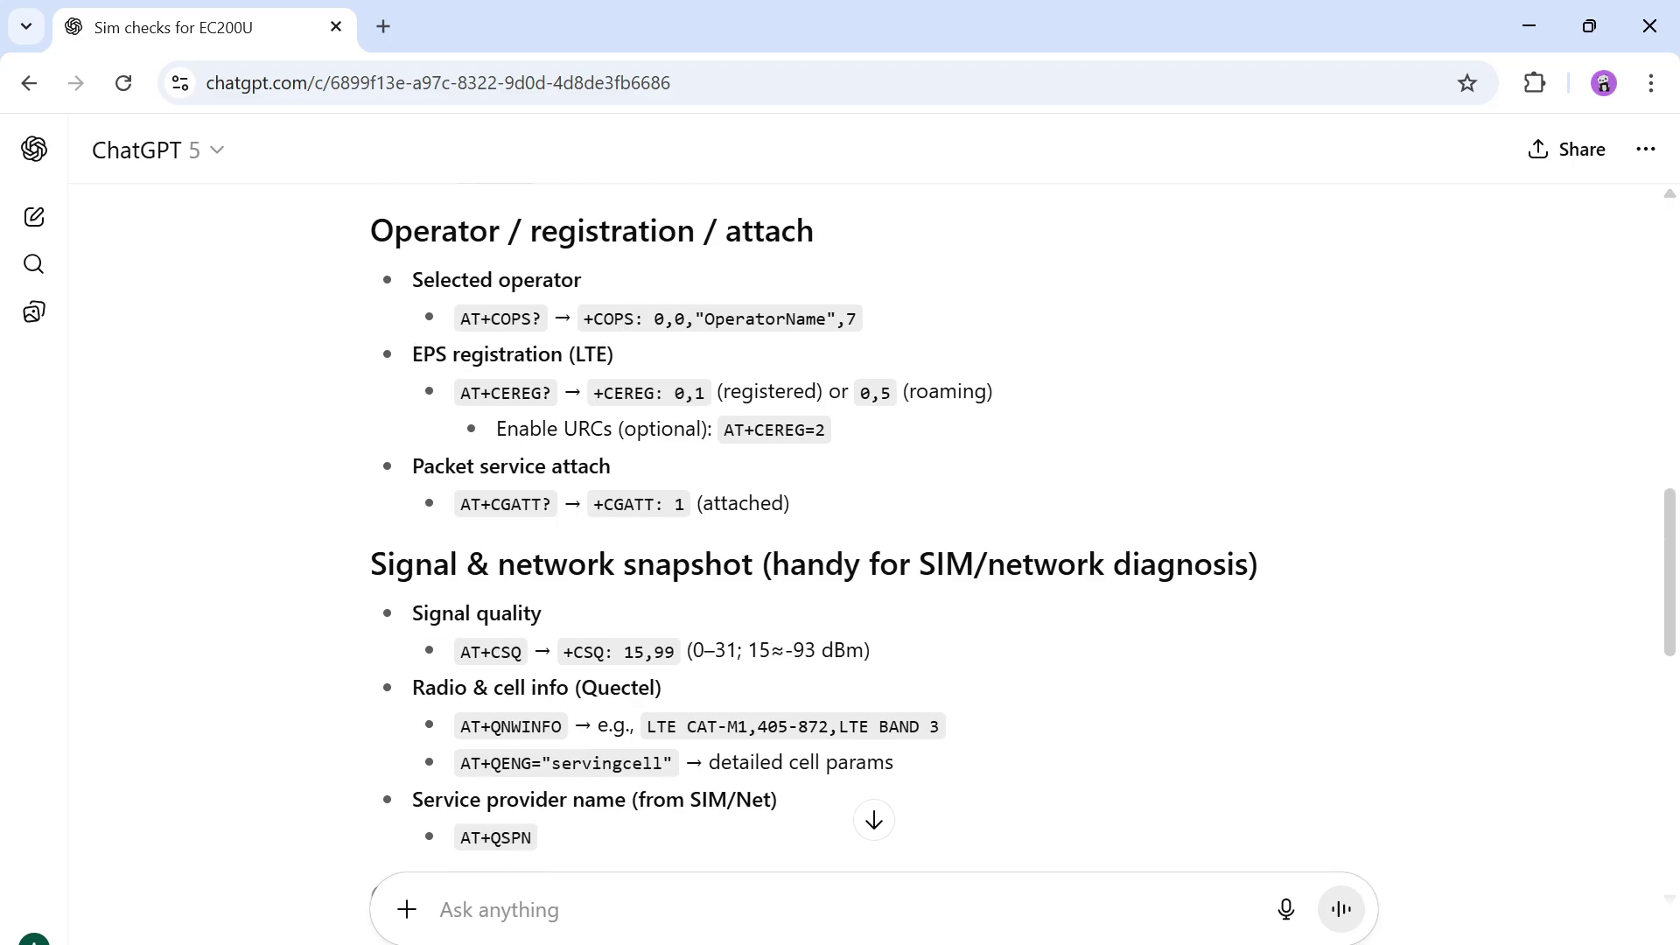
scroll(840, 525, down, 1)
scroll(840, 525, down, 2)
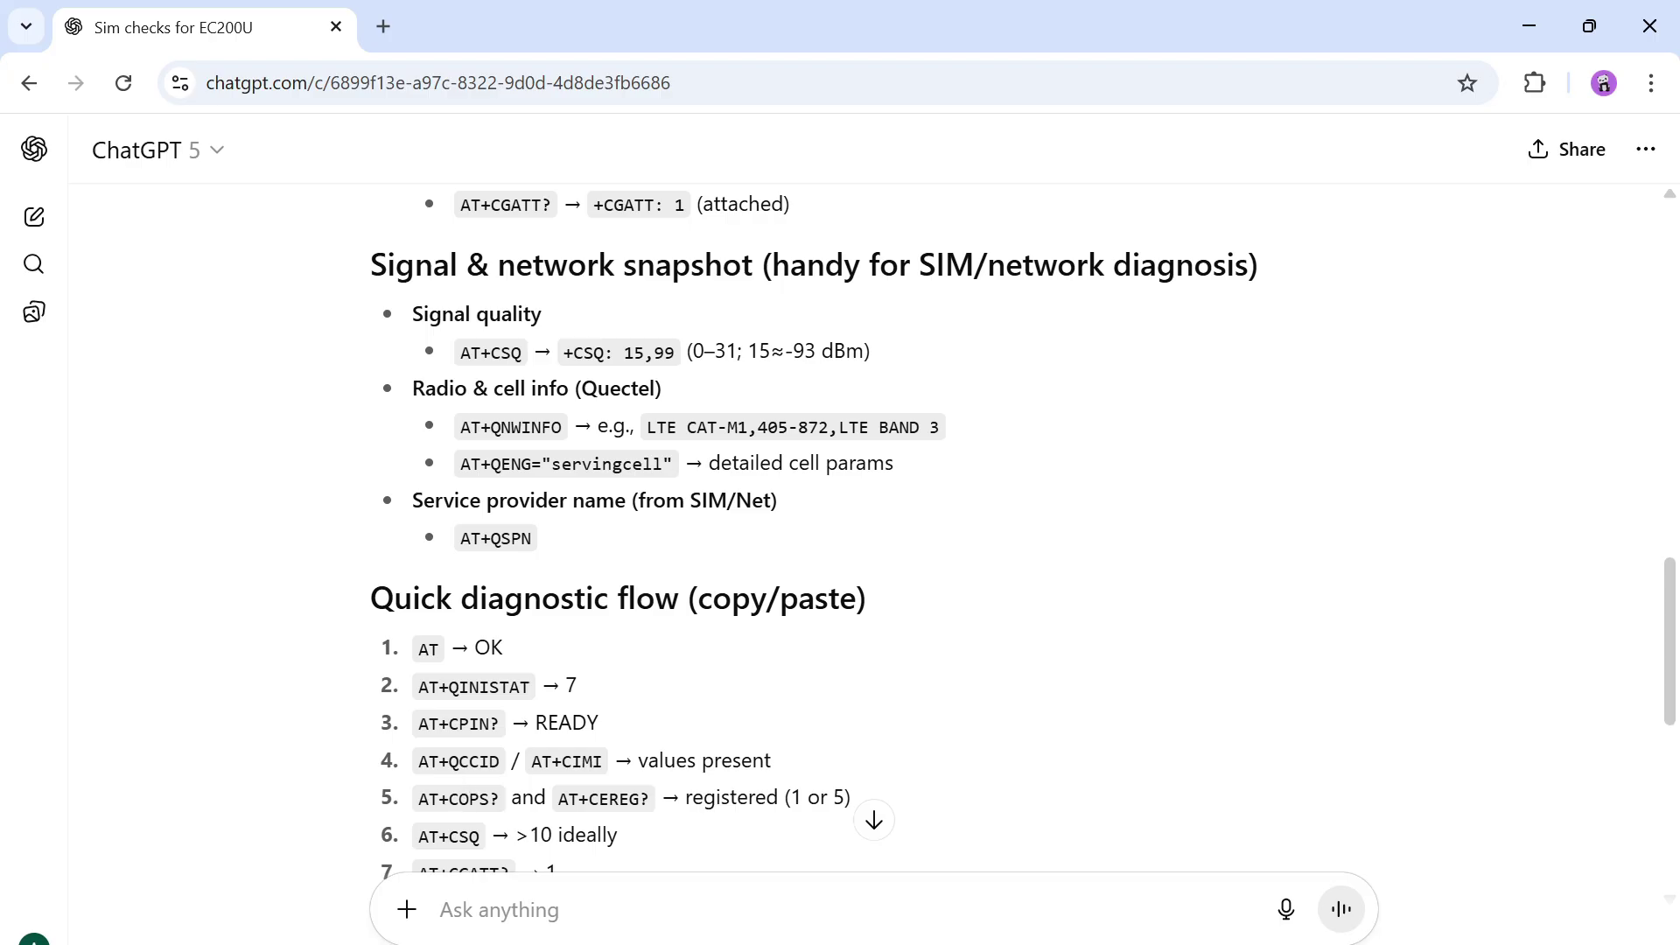
drag(488, 761, 501, 768)
key(ctrl+c)
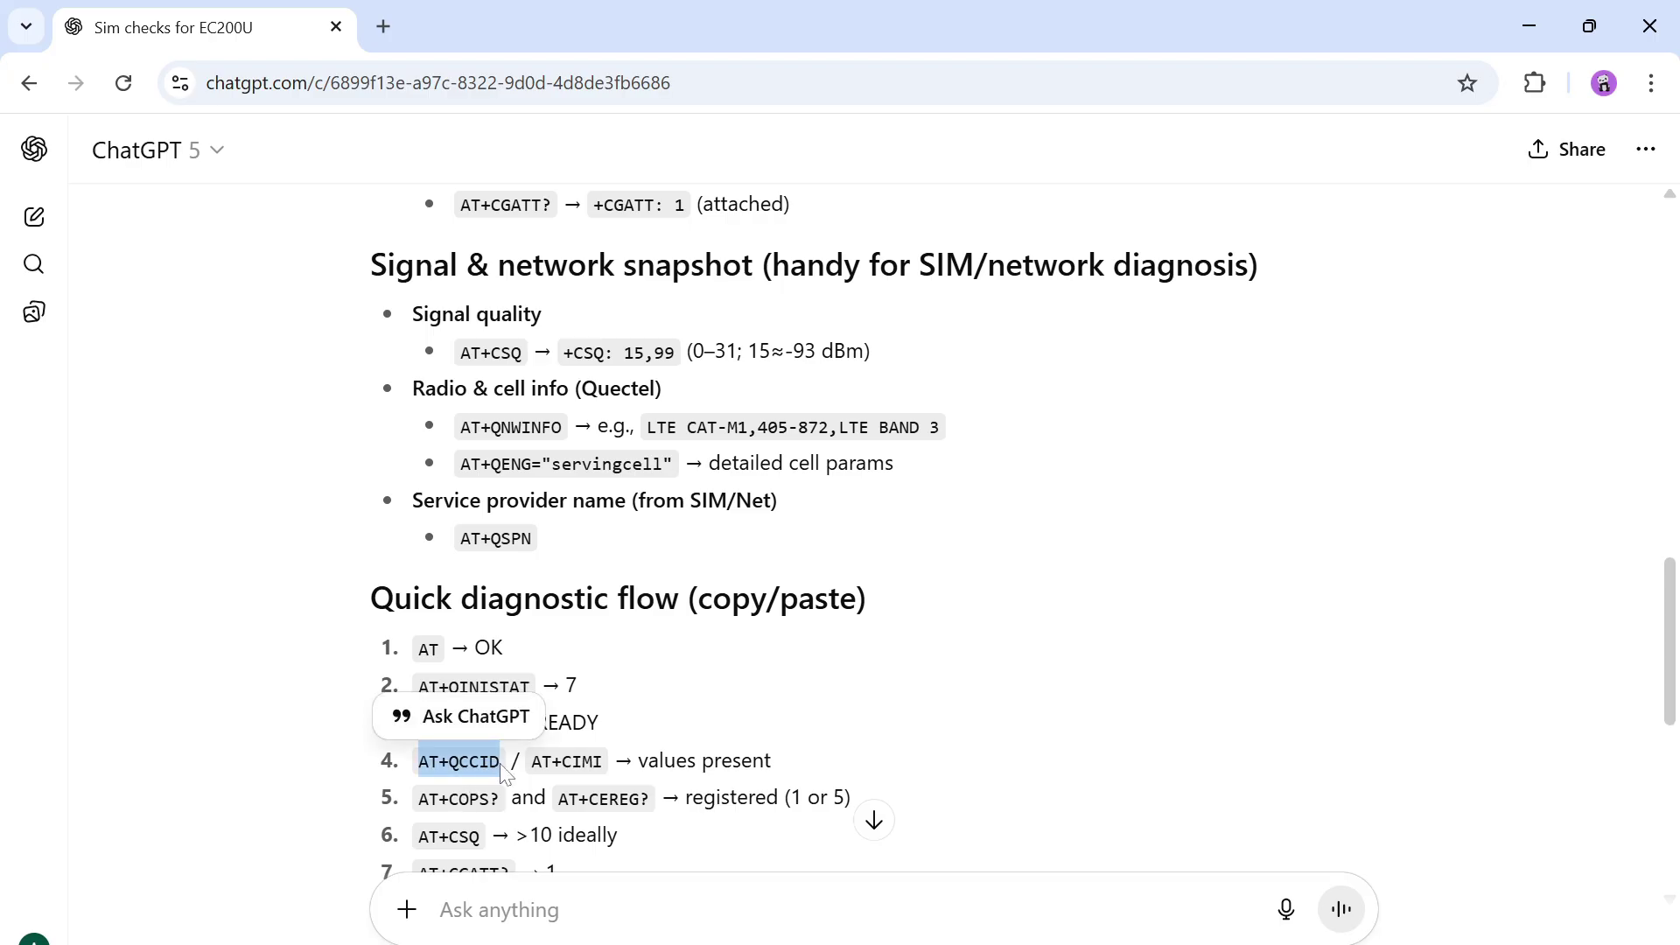
- Paste AT+QCCID into the Serial Monitor and send it to read the SIM's ICCID
click(1186, 867)
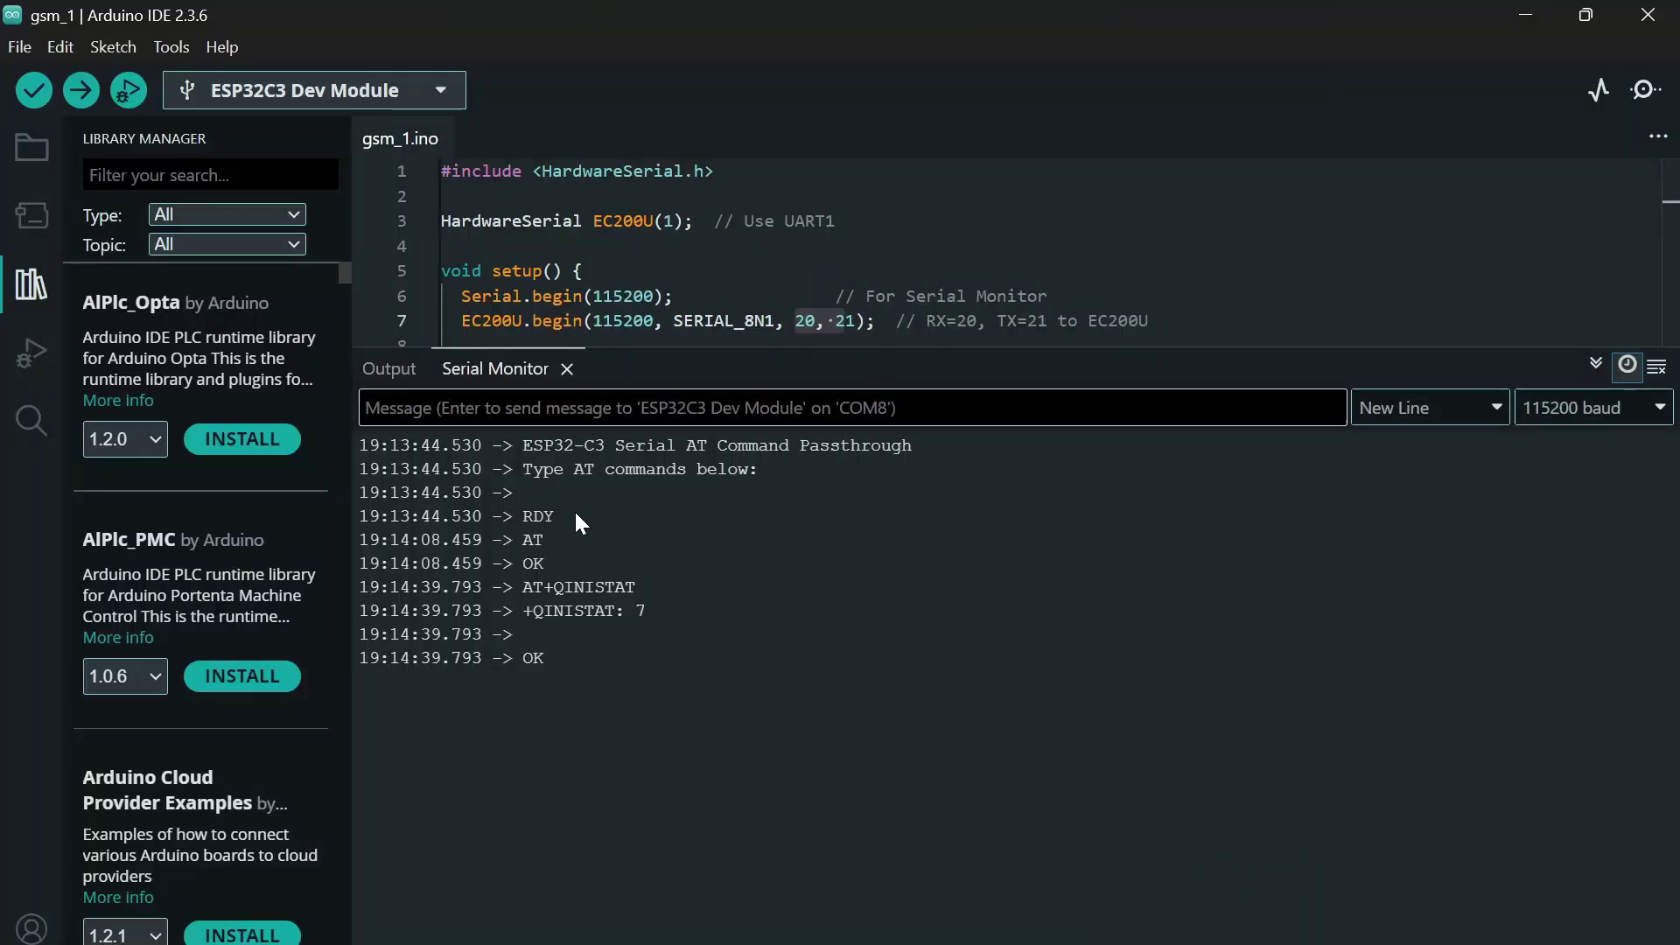
key(ctrl+v)
key(Return)
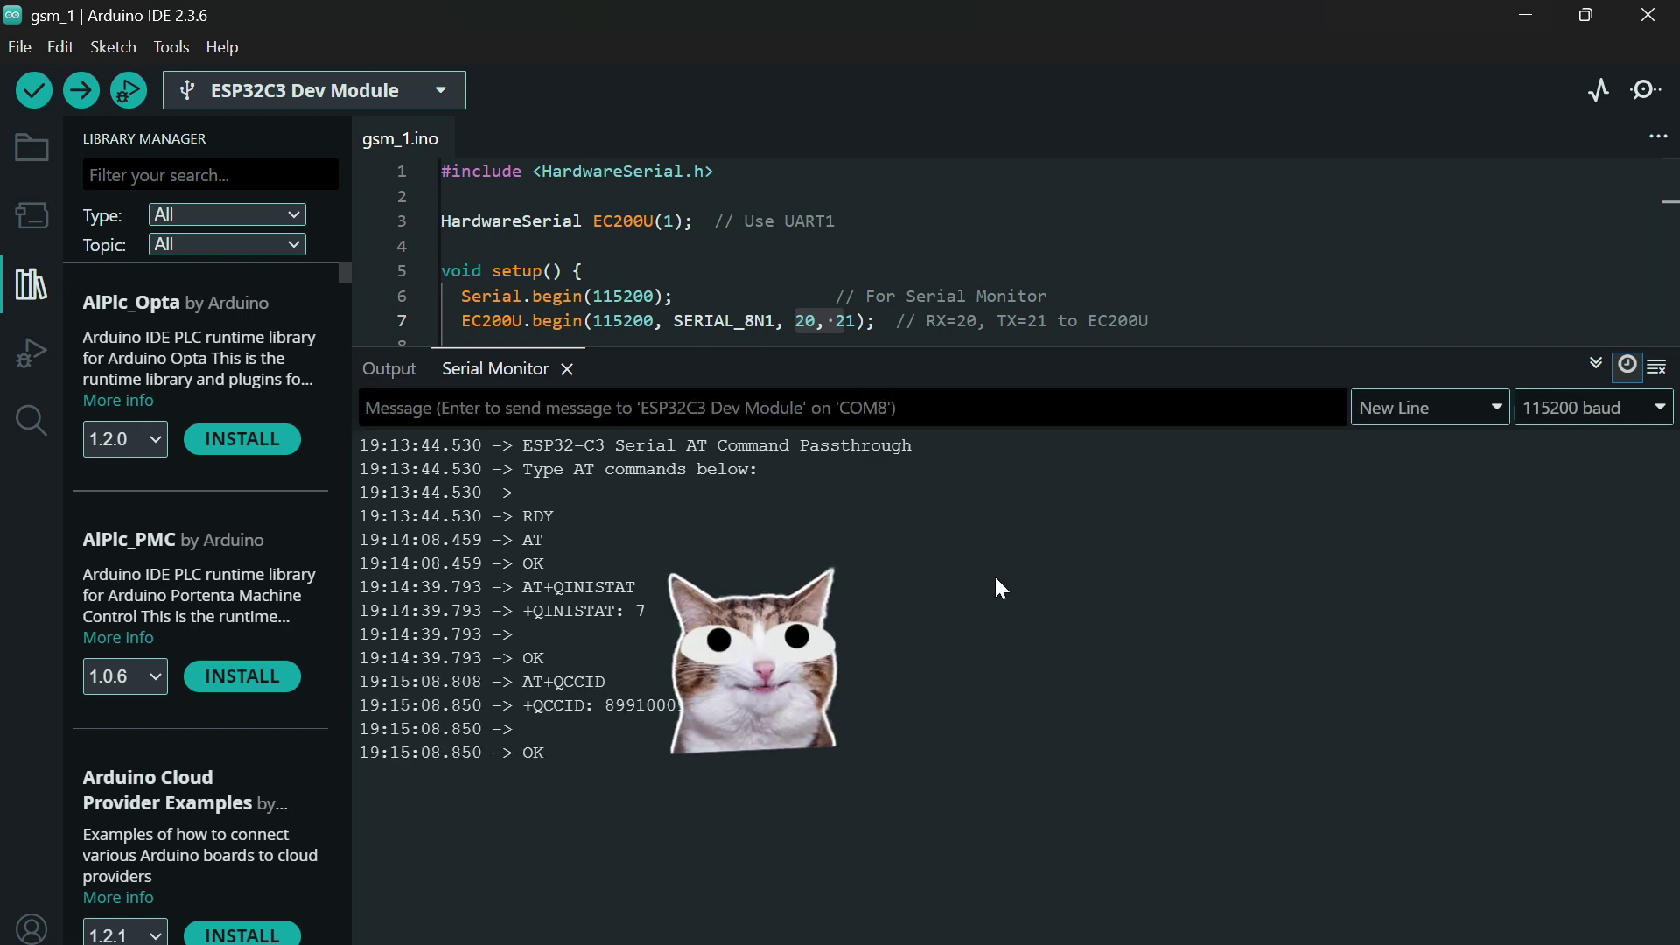
- Scroll the ChatGPT diagnostic flow and select the AT+CSQ signal-quality command
click(862, 875)
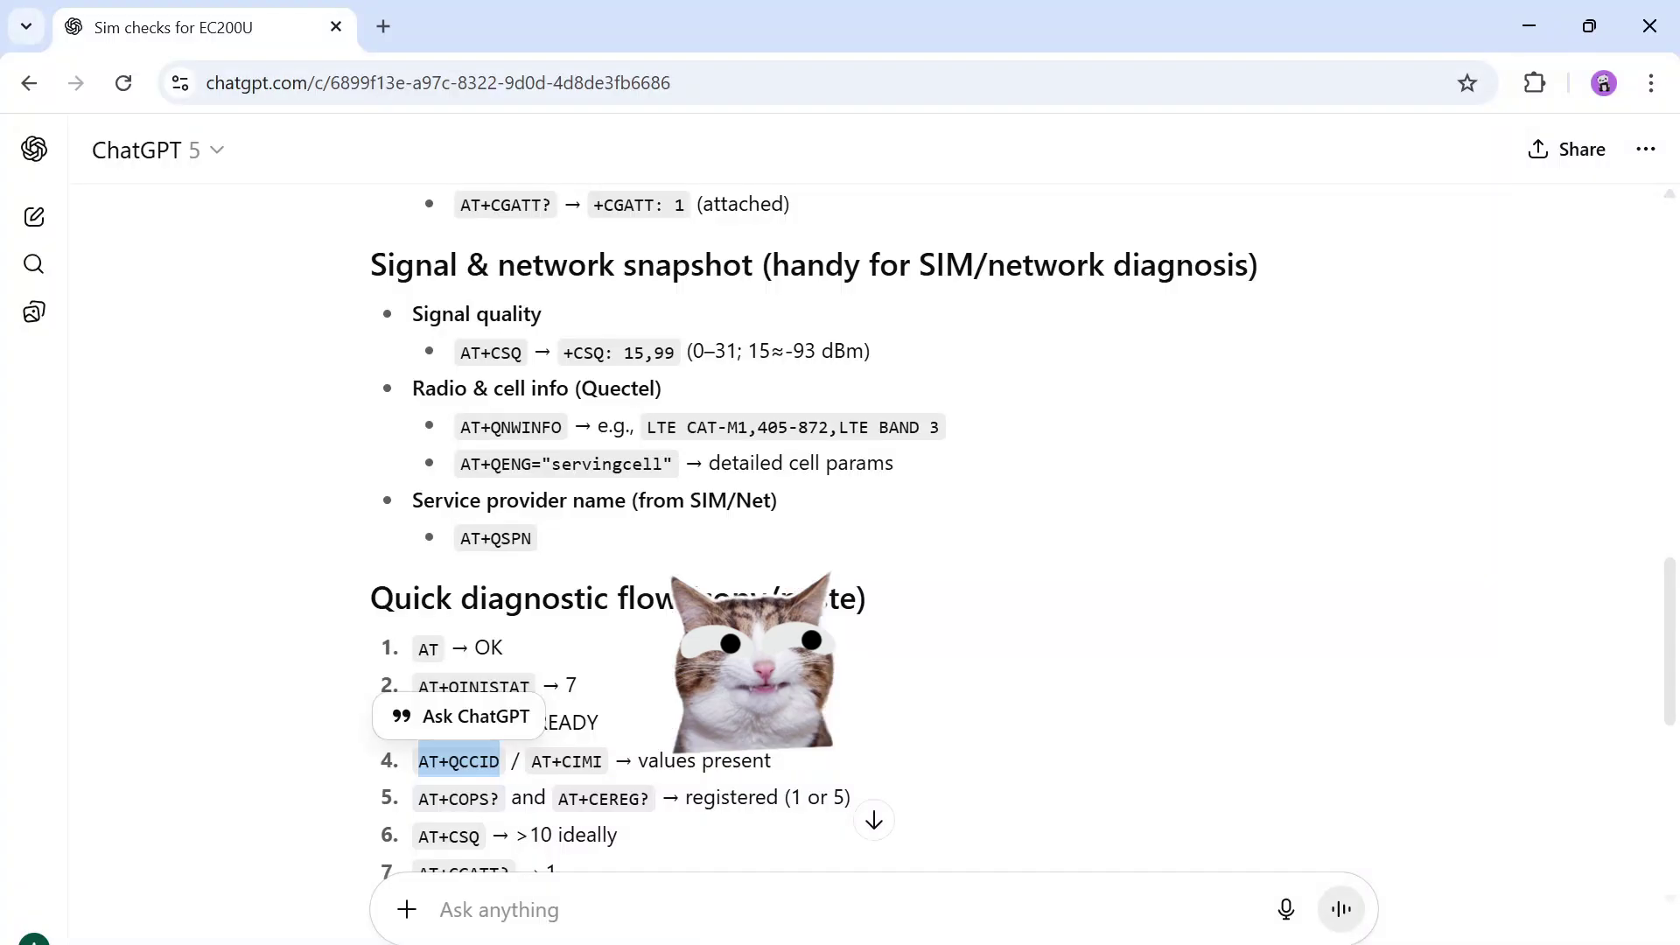
scroll(531, 725, down, 3)
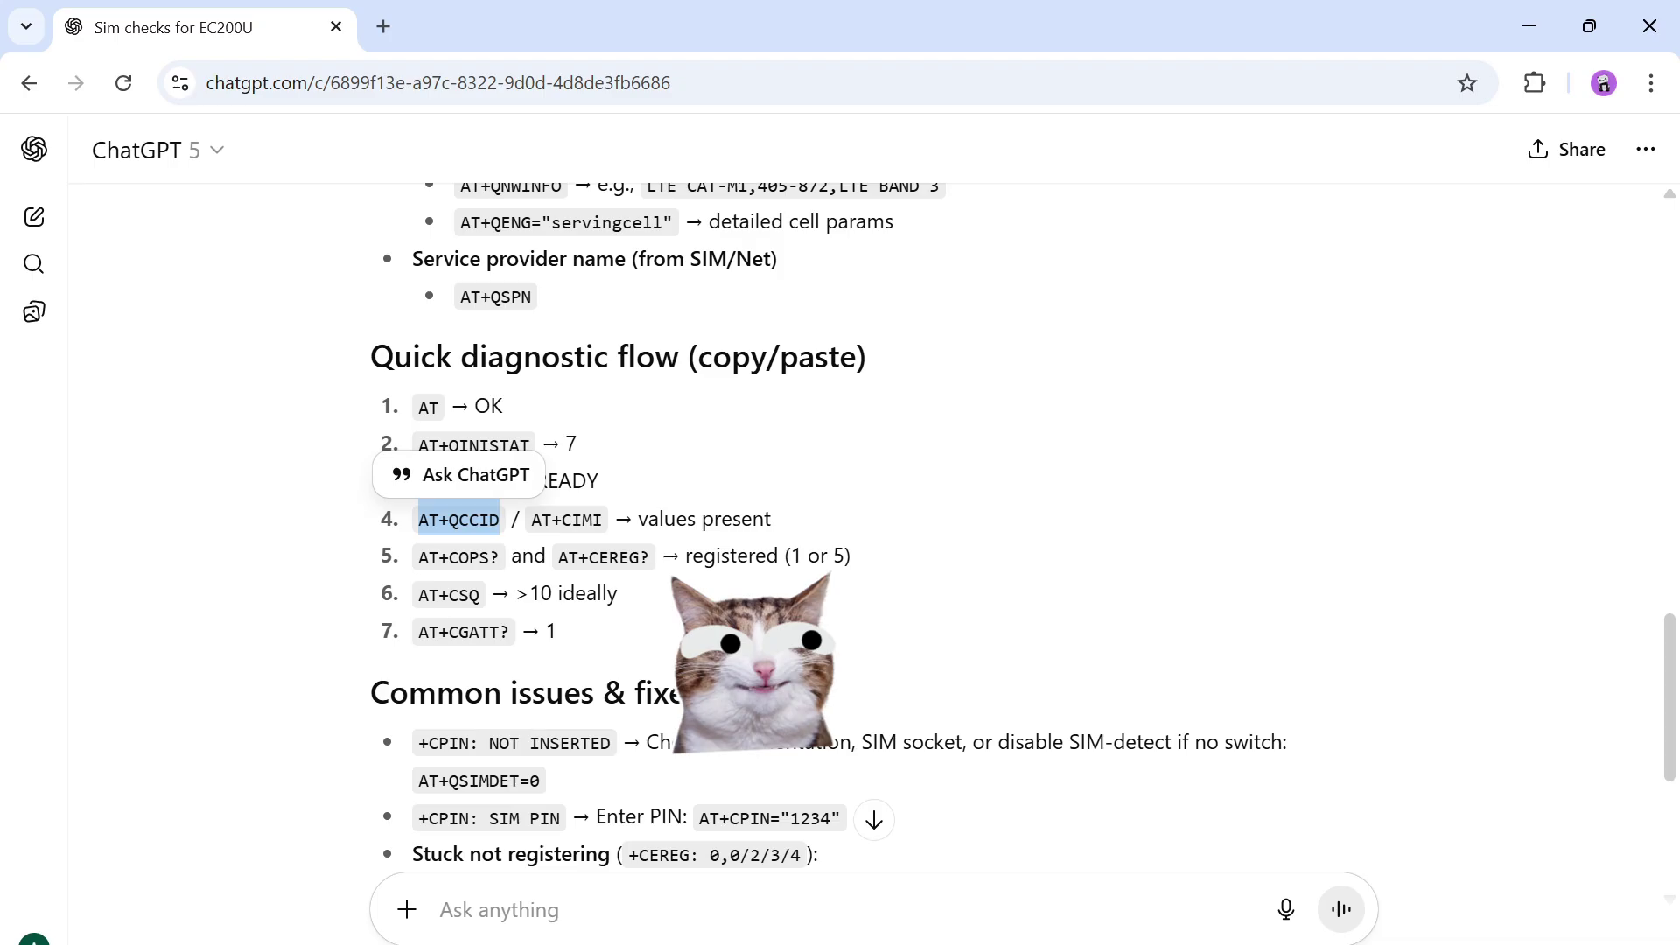
drag(420, 602, 481, 602)
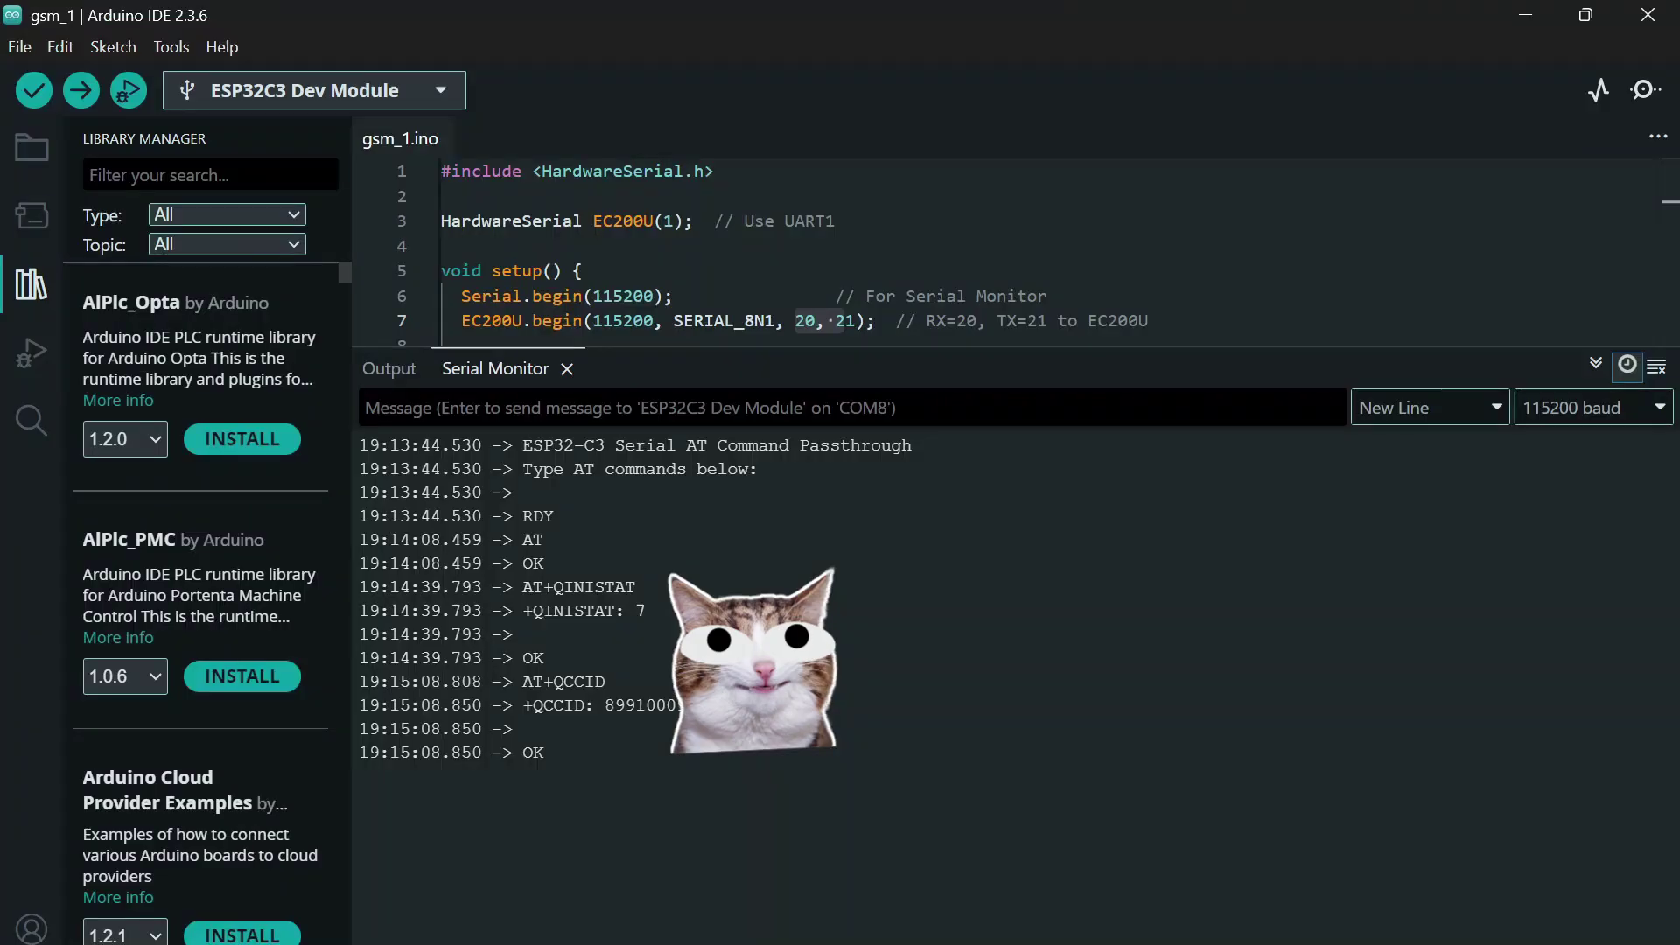
- Enter AT+CSQ in the Serial Monitor and send it, getting +CSQ: 26,99 and OK
click(1111, 941)
click(394, 408)
text(AT+CSQ)
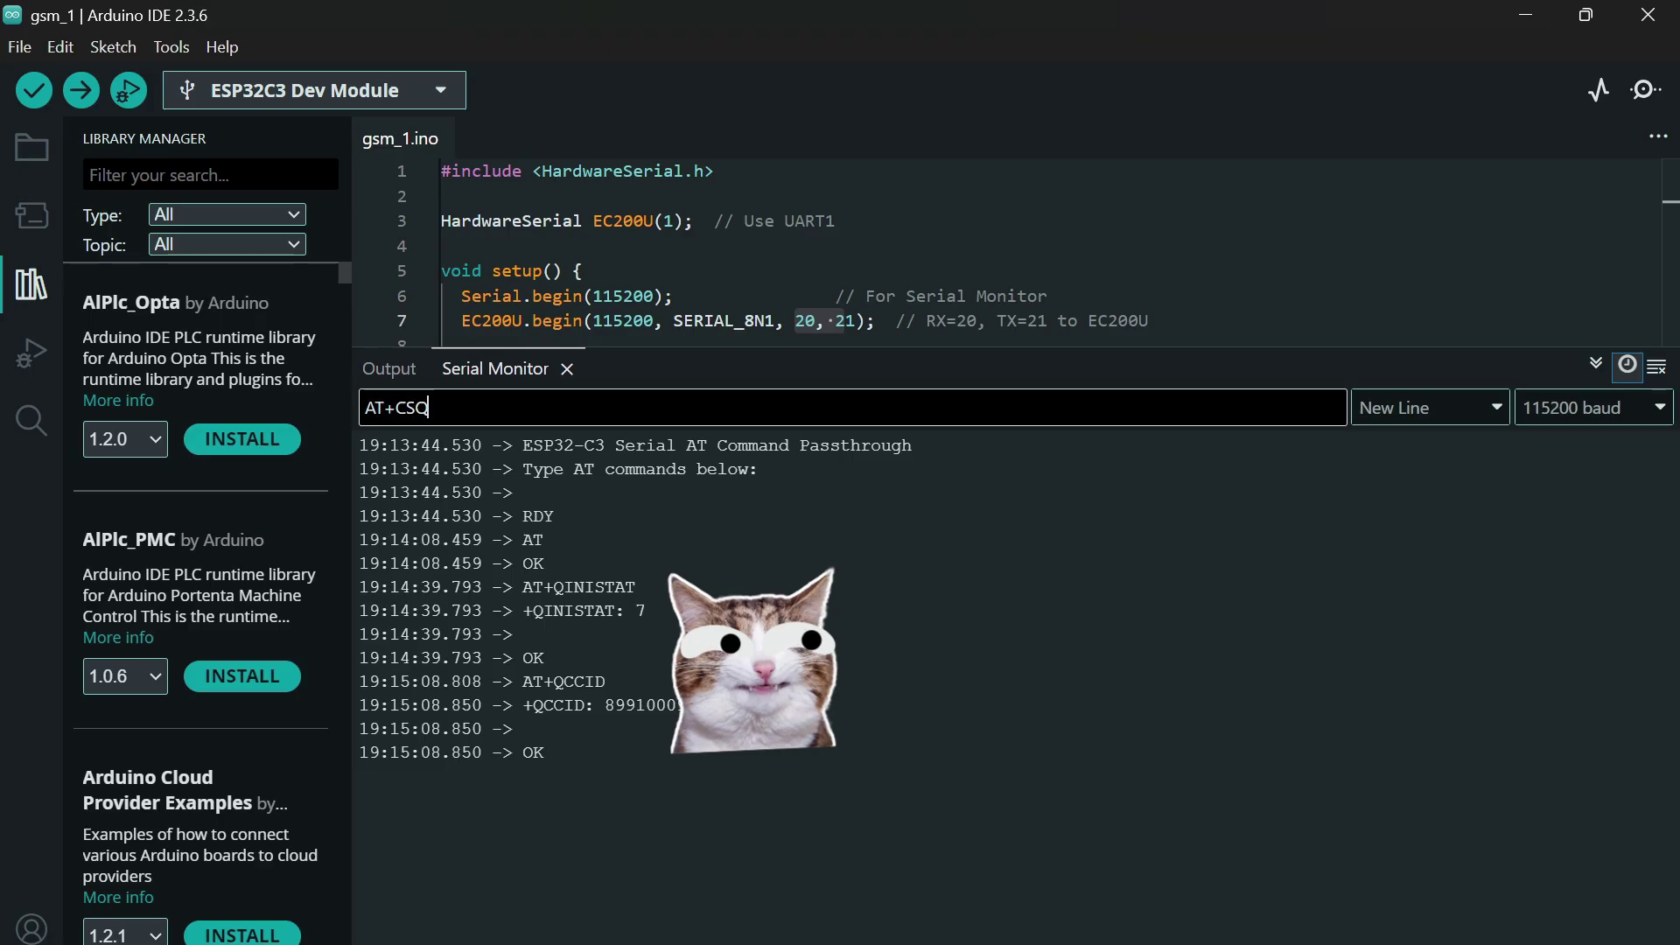
key(Return)
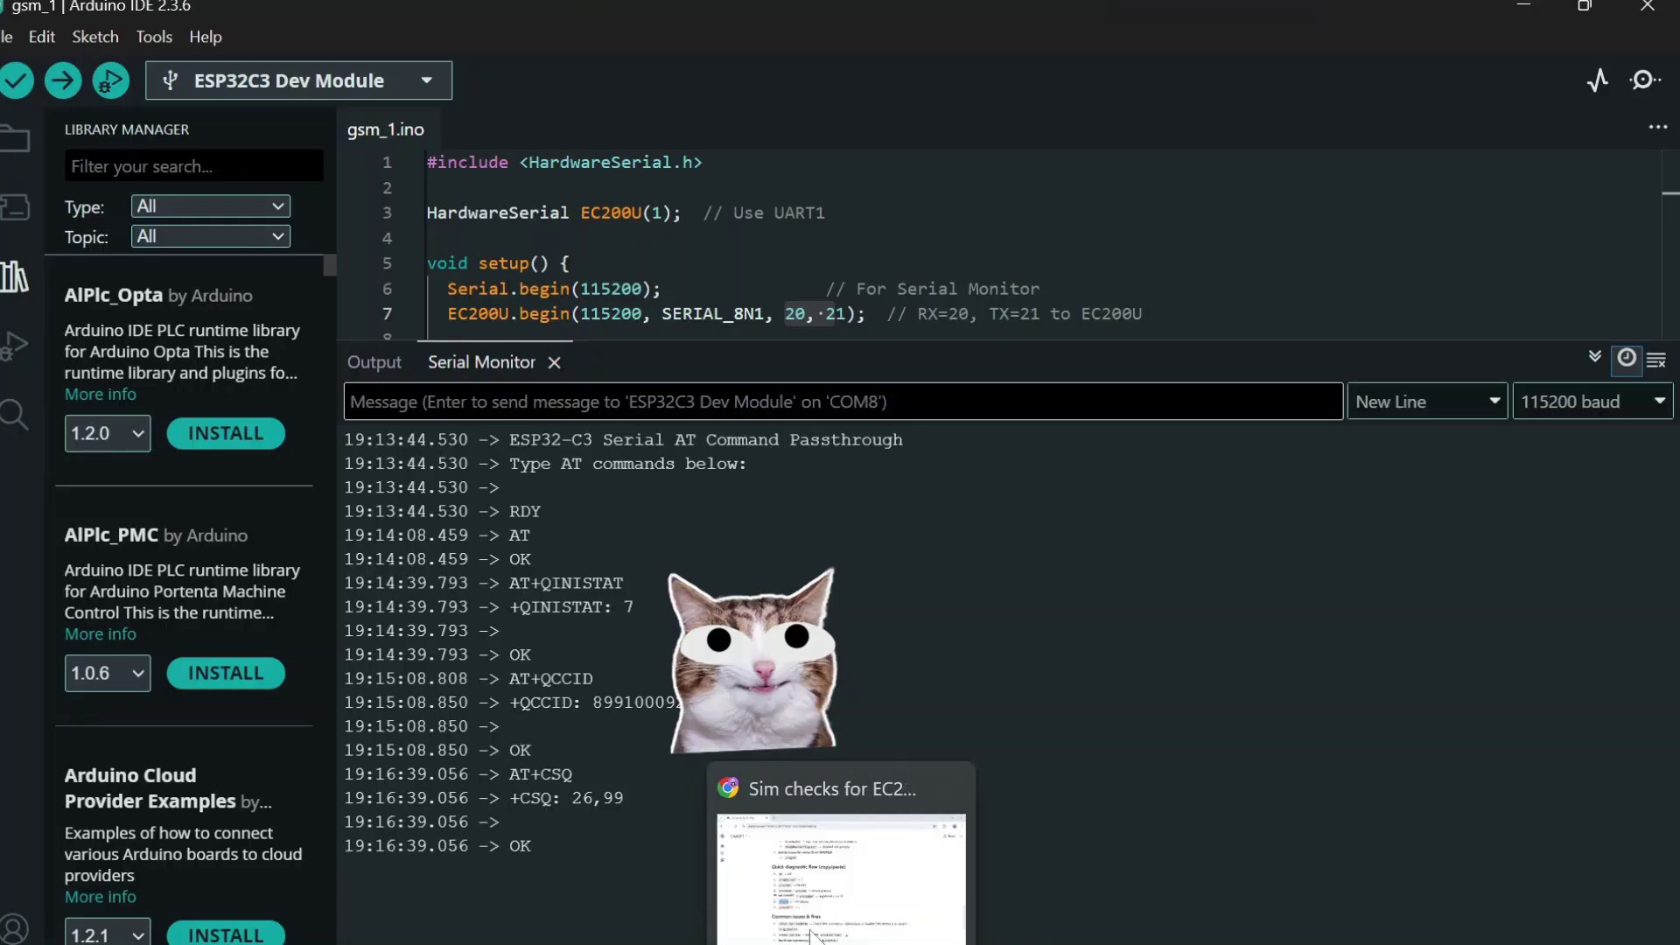
- Ask ChatGPT 'at command for imei' and enter its answer AT+CGSN in the Serial Monitor
click(810, 933)
text(at command for imei)
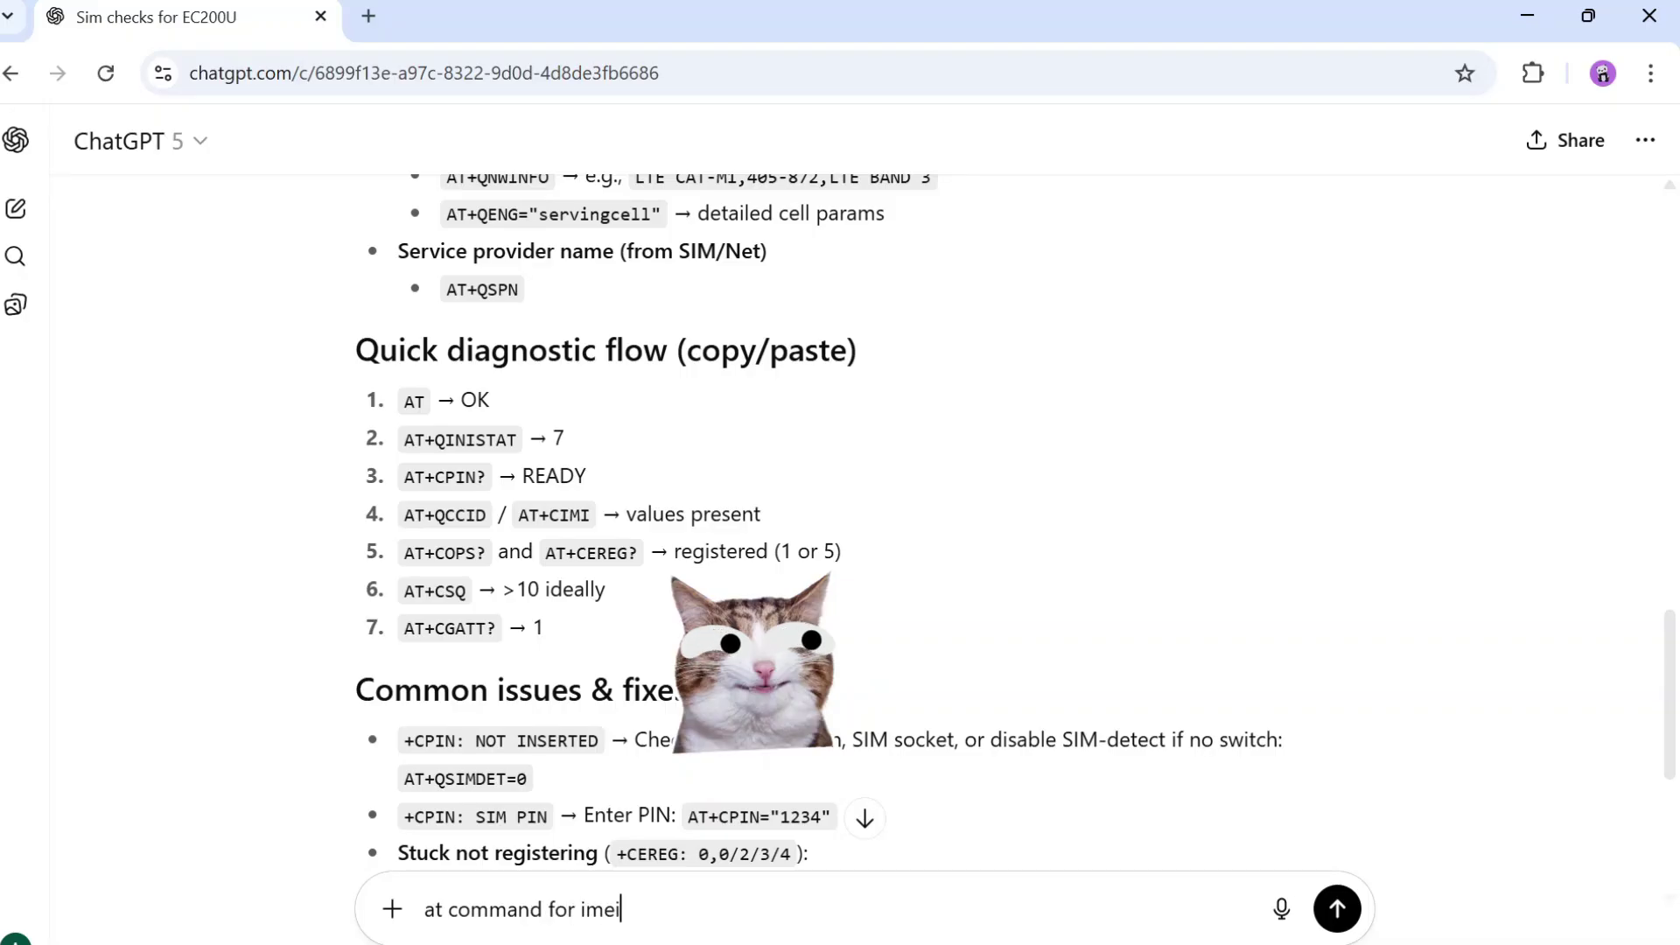
key(Return)
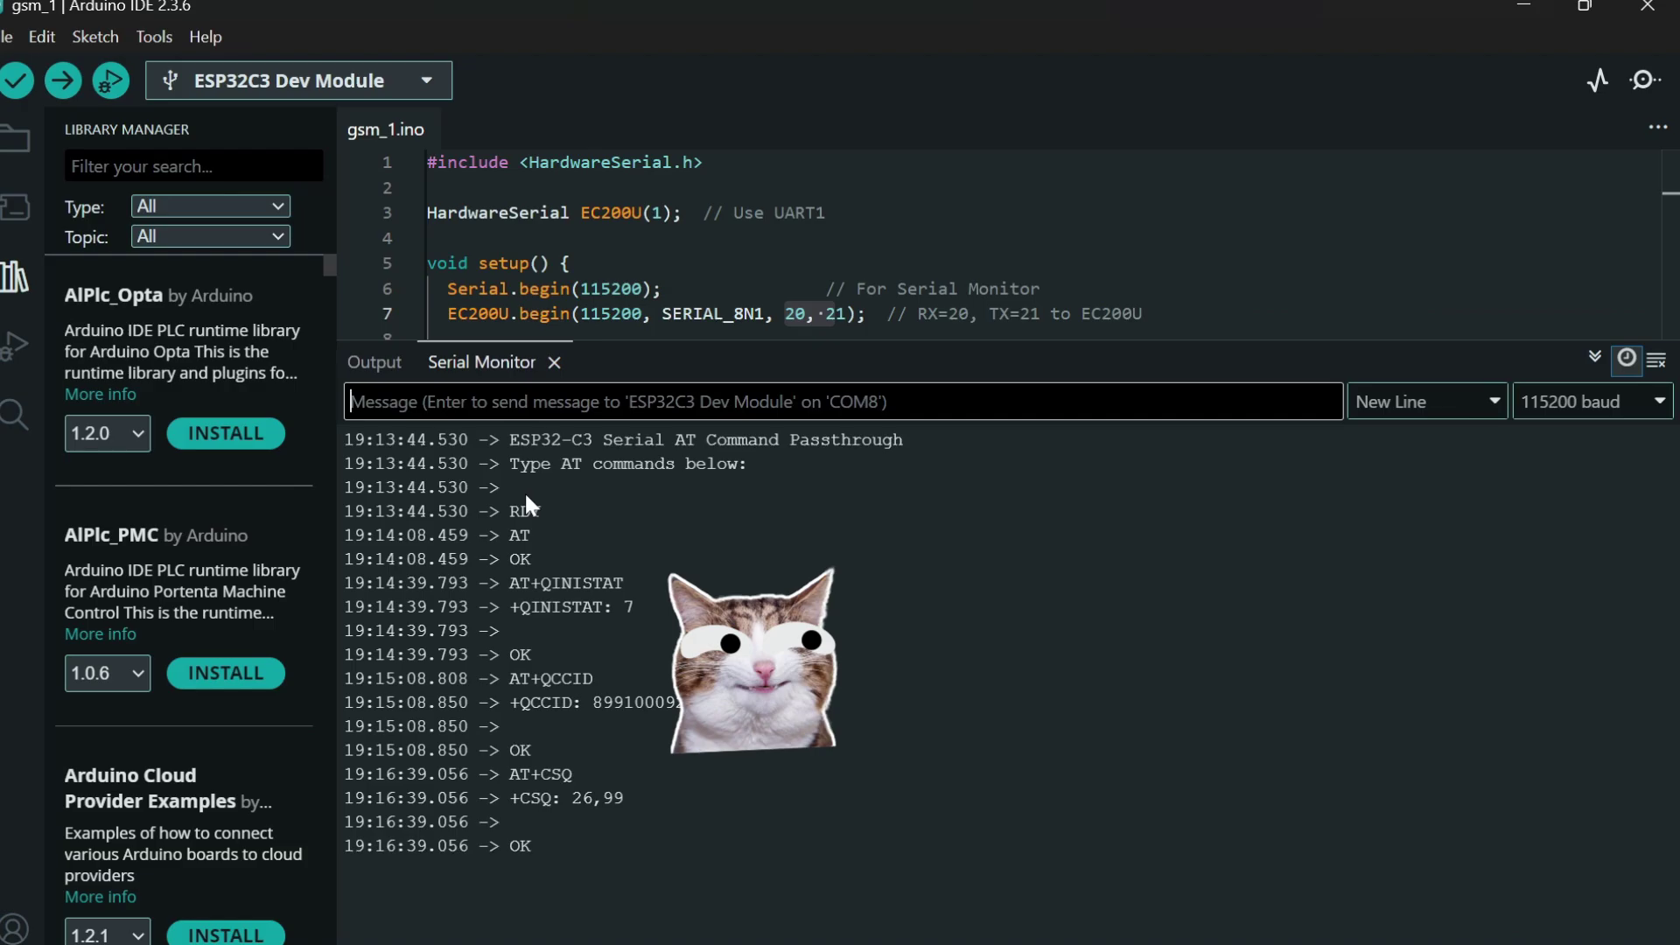
text(AT+CGSN)
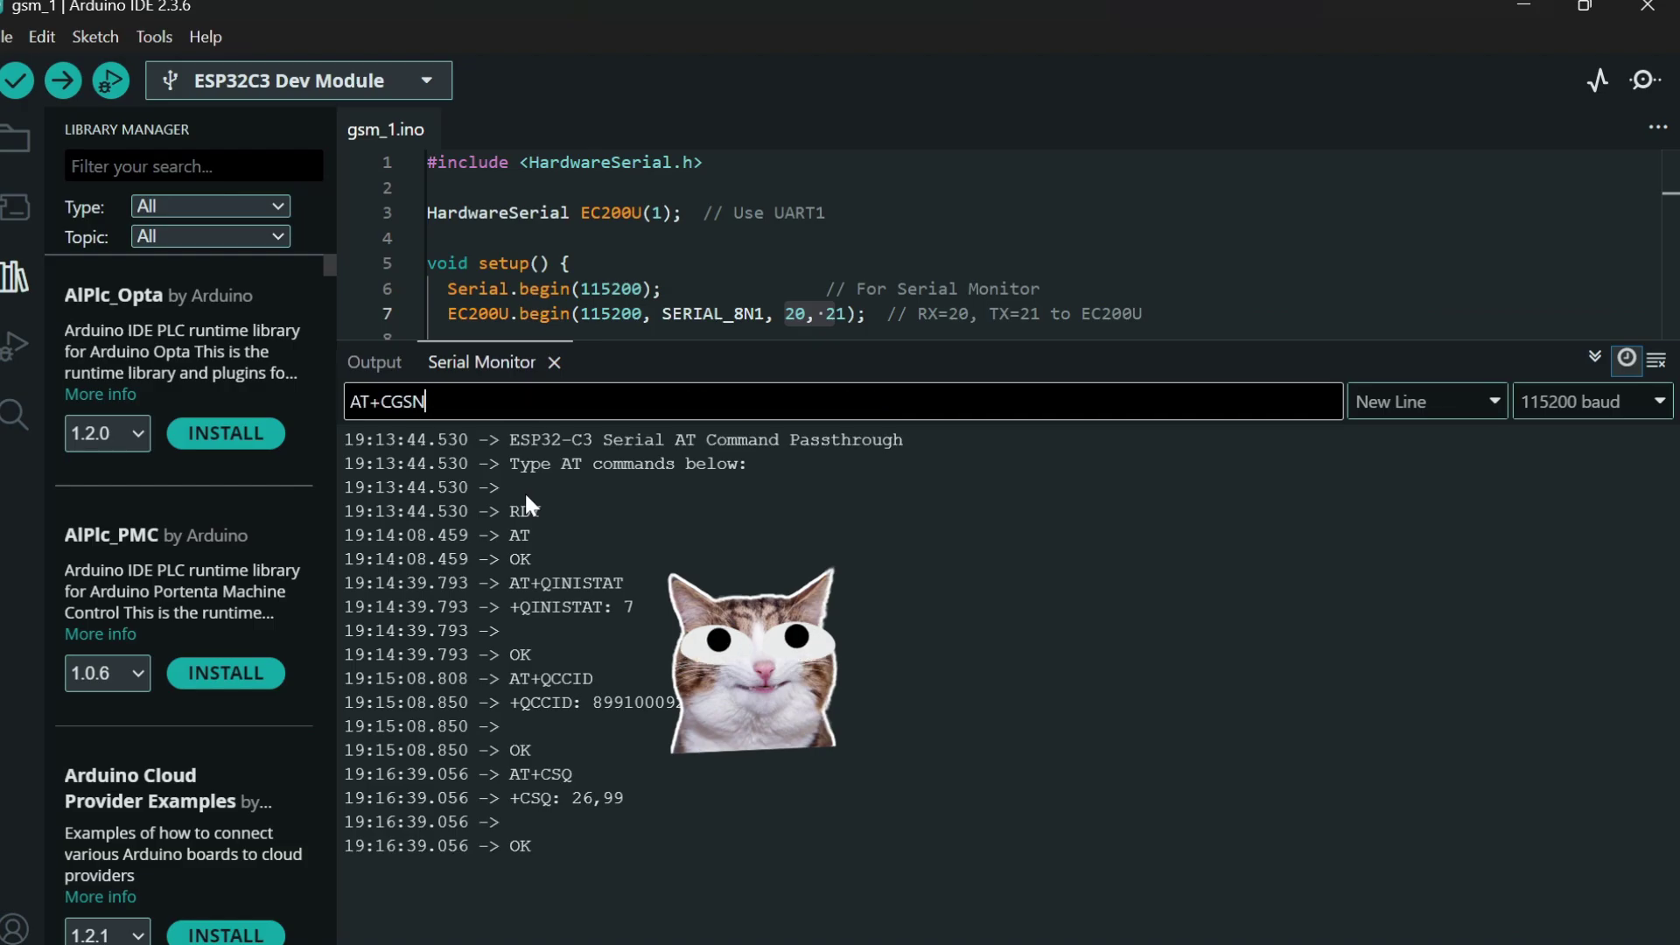
- Send AT+CGSN to read the EC200U's IMEI number
key(Return)
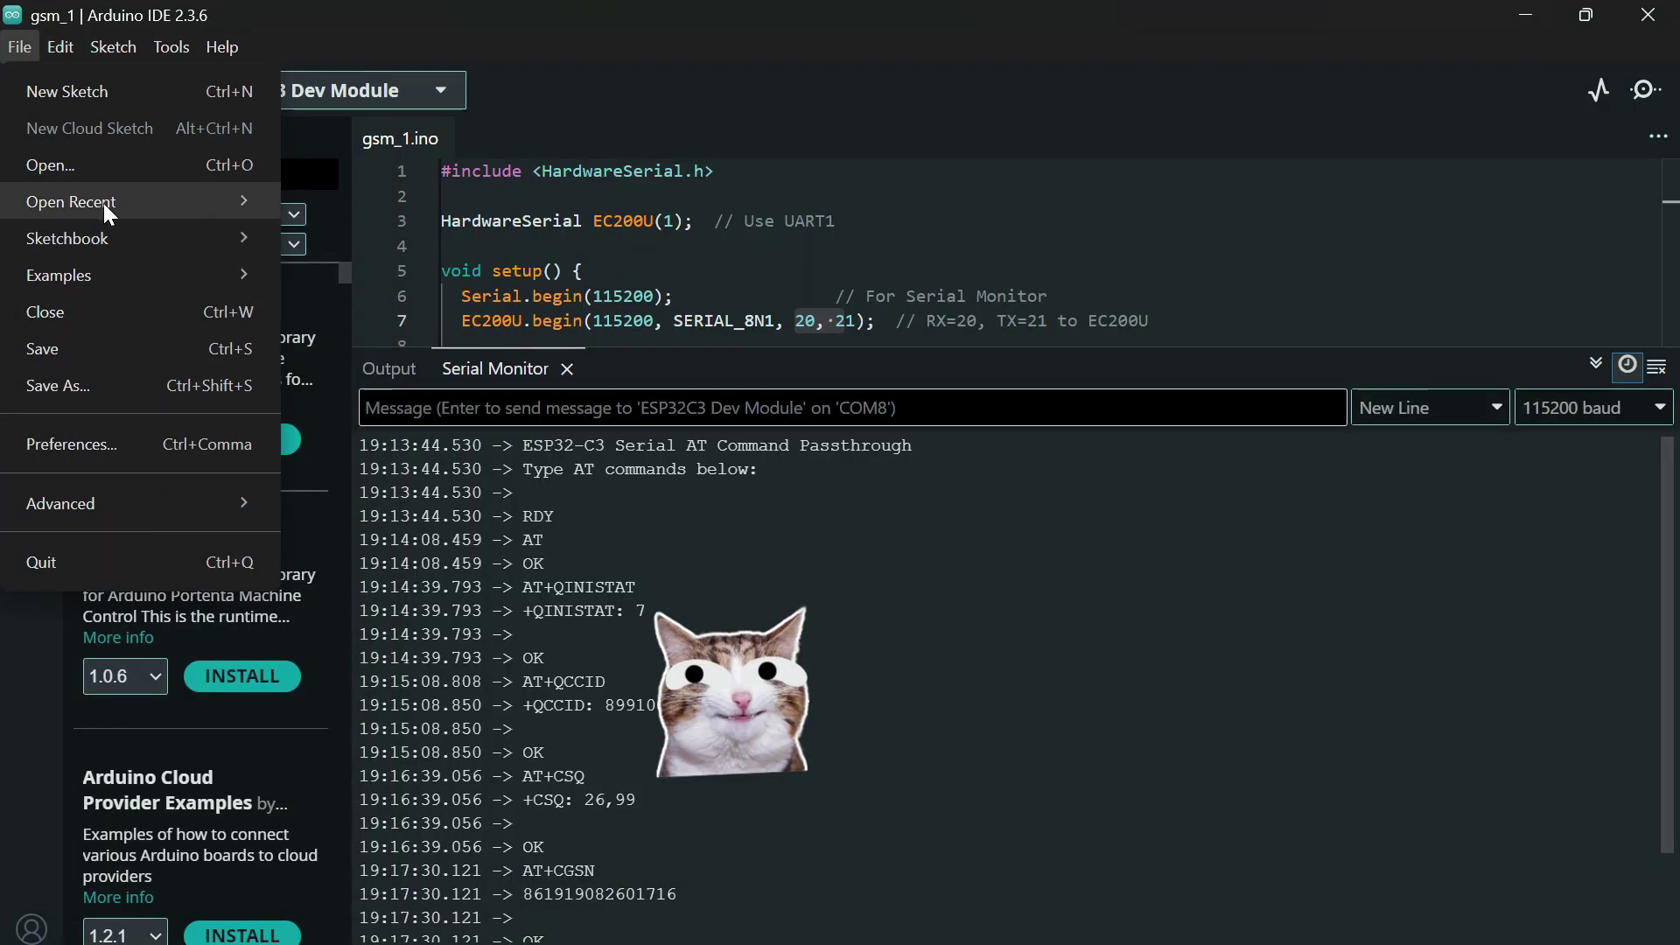
mouse_move(71, 201)
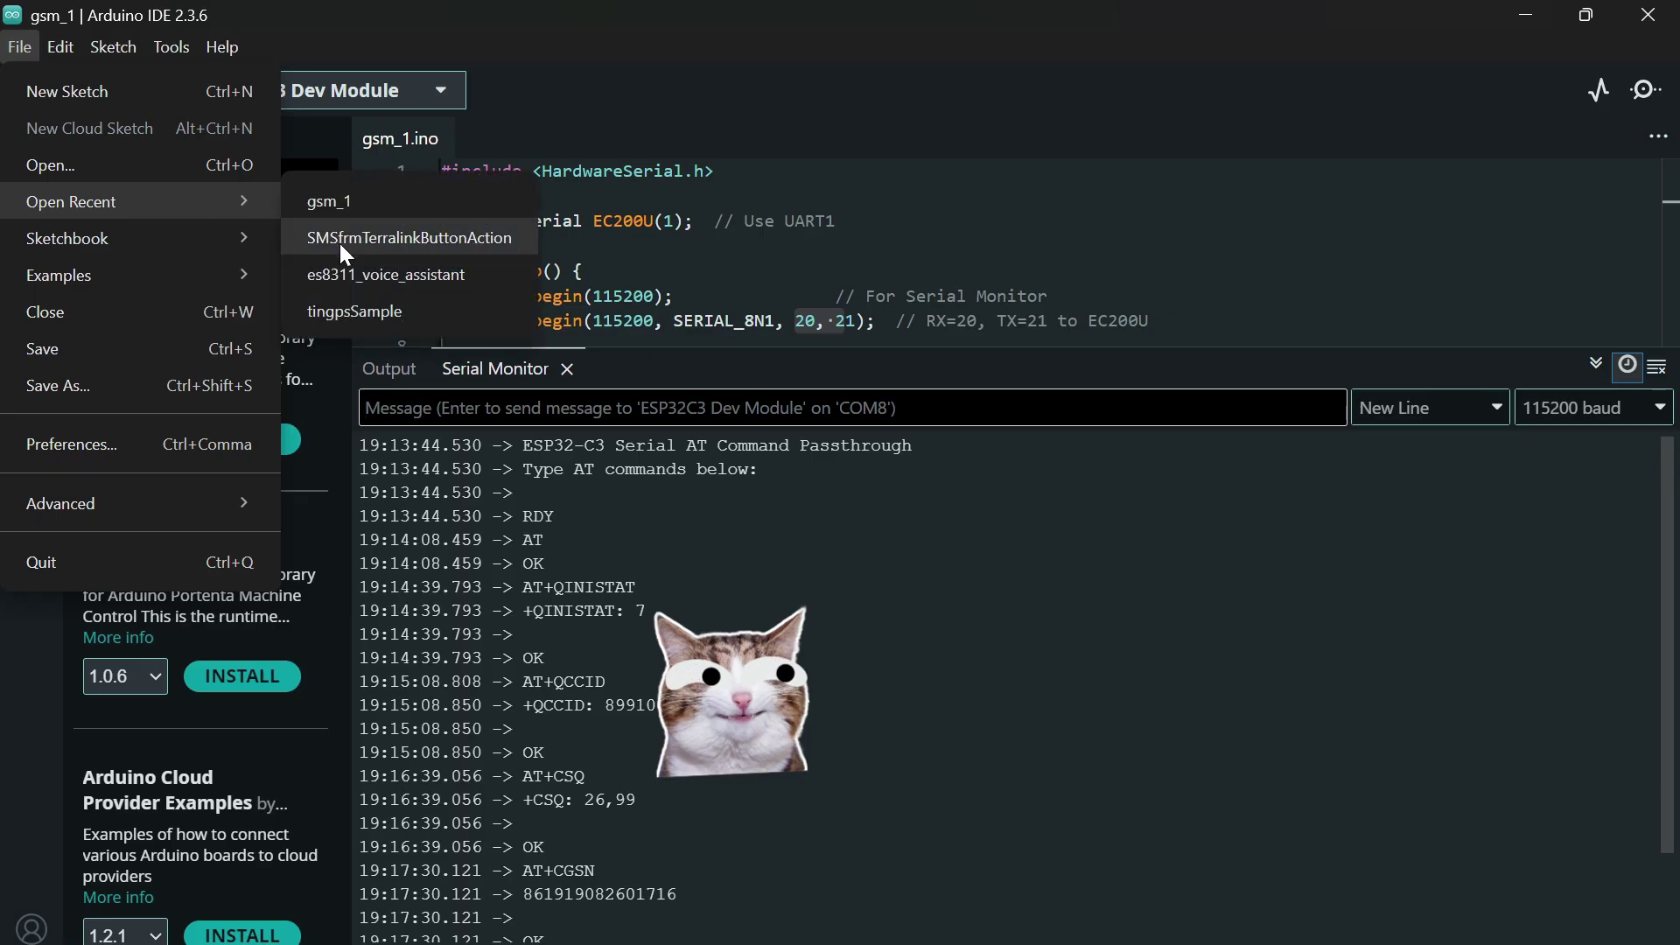
- Open SMSfrmTerralinkButtonAction from recent sketches, maximize its window, and scroll through the code
click(343, 249)
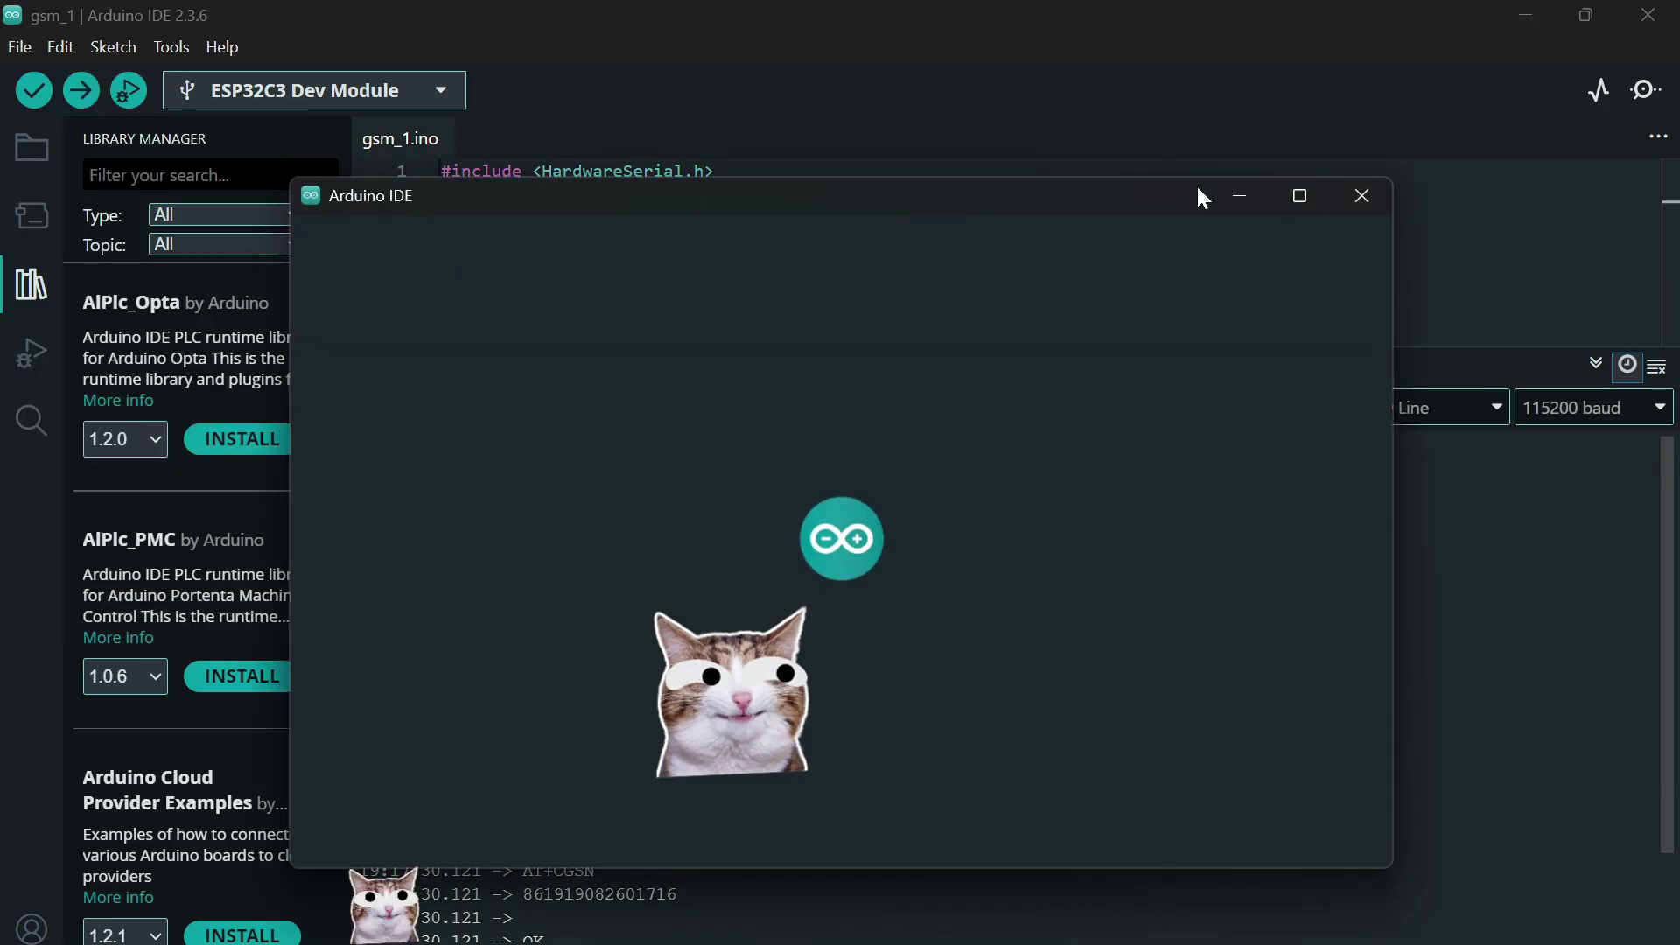
click(1313, 198)
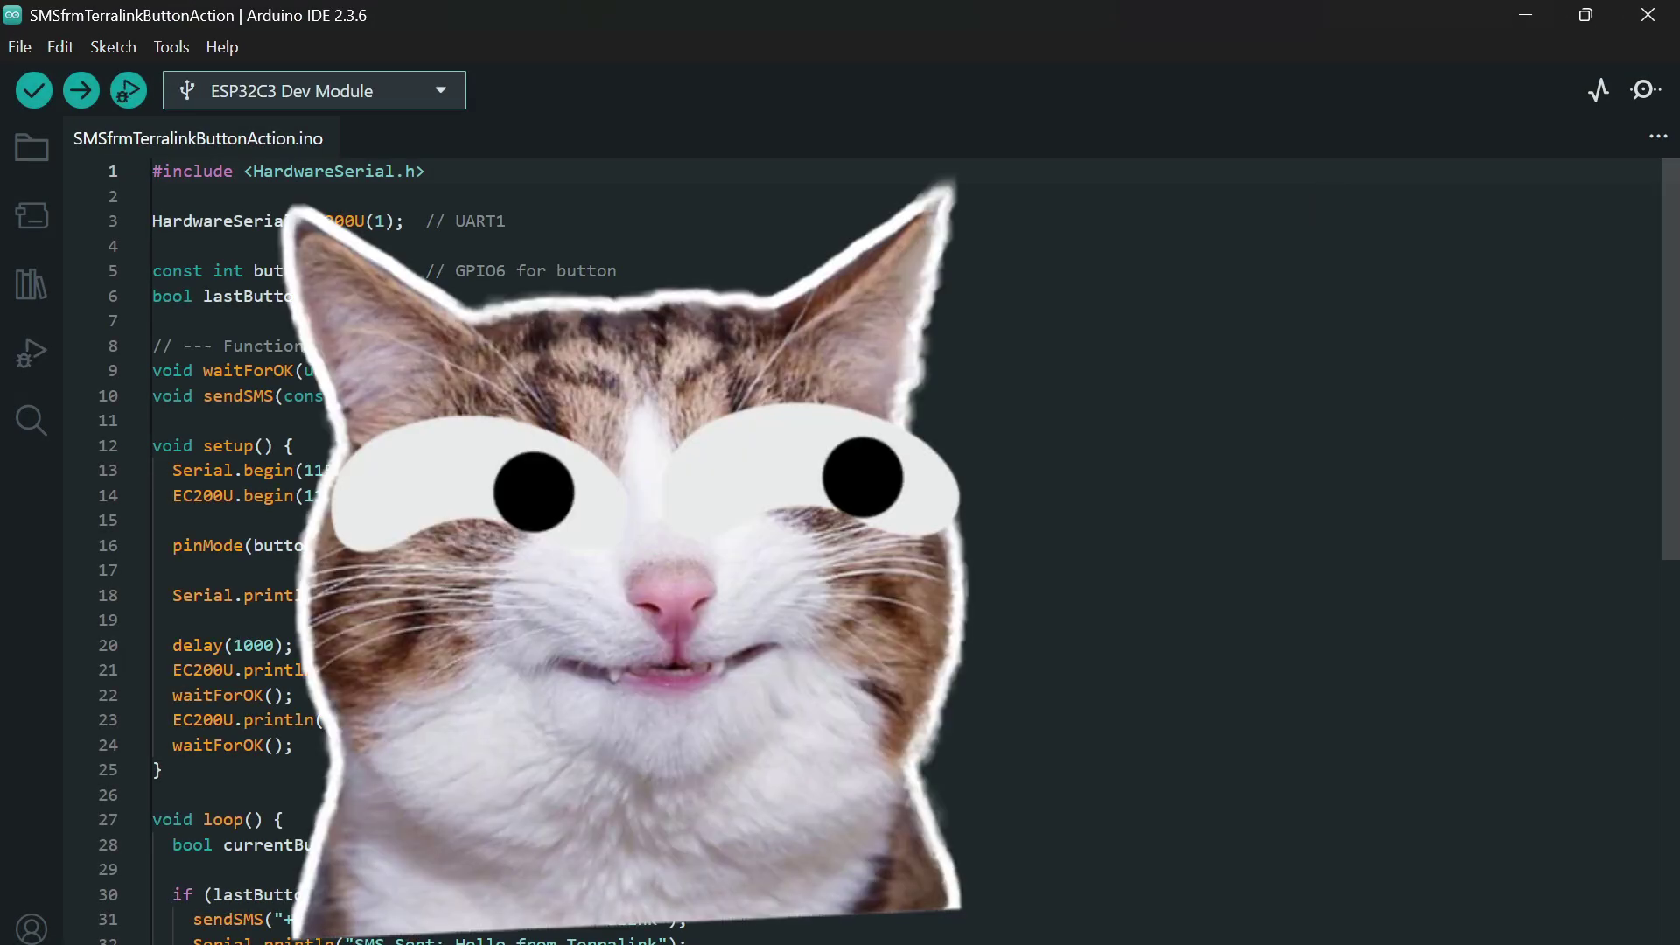
scroll(875, 525, down, 2)
scroll(875, 525, down, 6)
scroll(875, 525, down, 3)
scroll(875, 525, up, 4)
scroll(875, 525, up, 5)
scroll(875, 525, up, 2)
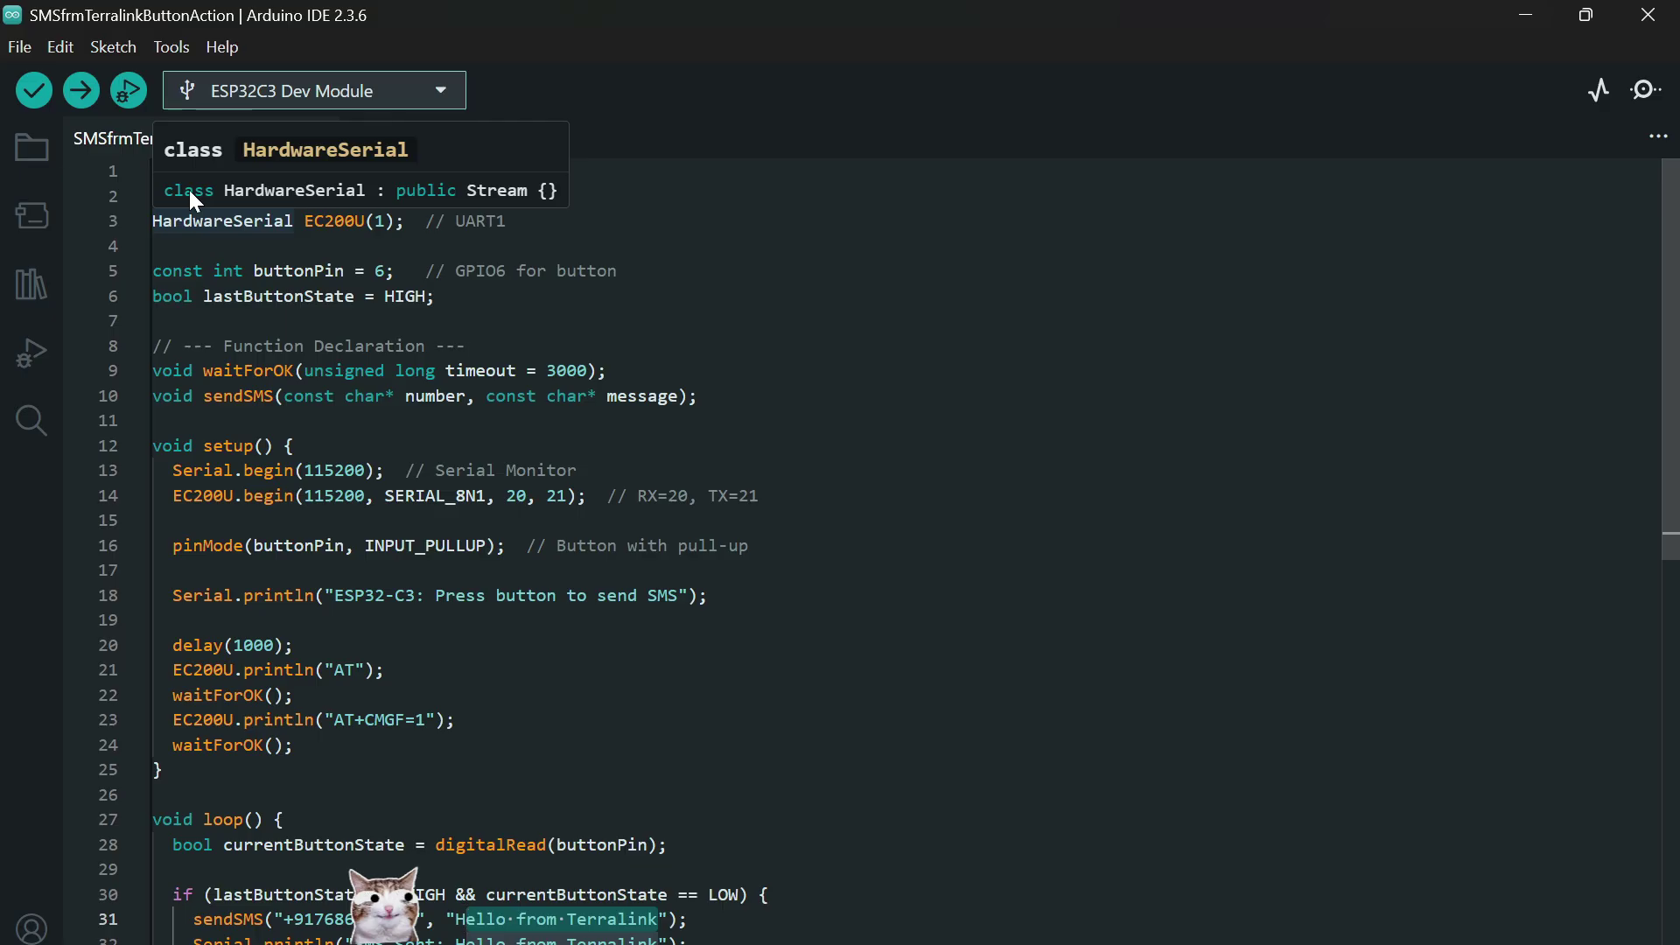
- Upload the SMS button sketch to the ESP32-C3, clear the log, and enlarge the Output panel
click(81, 93)
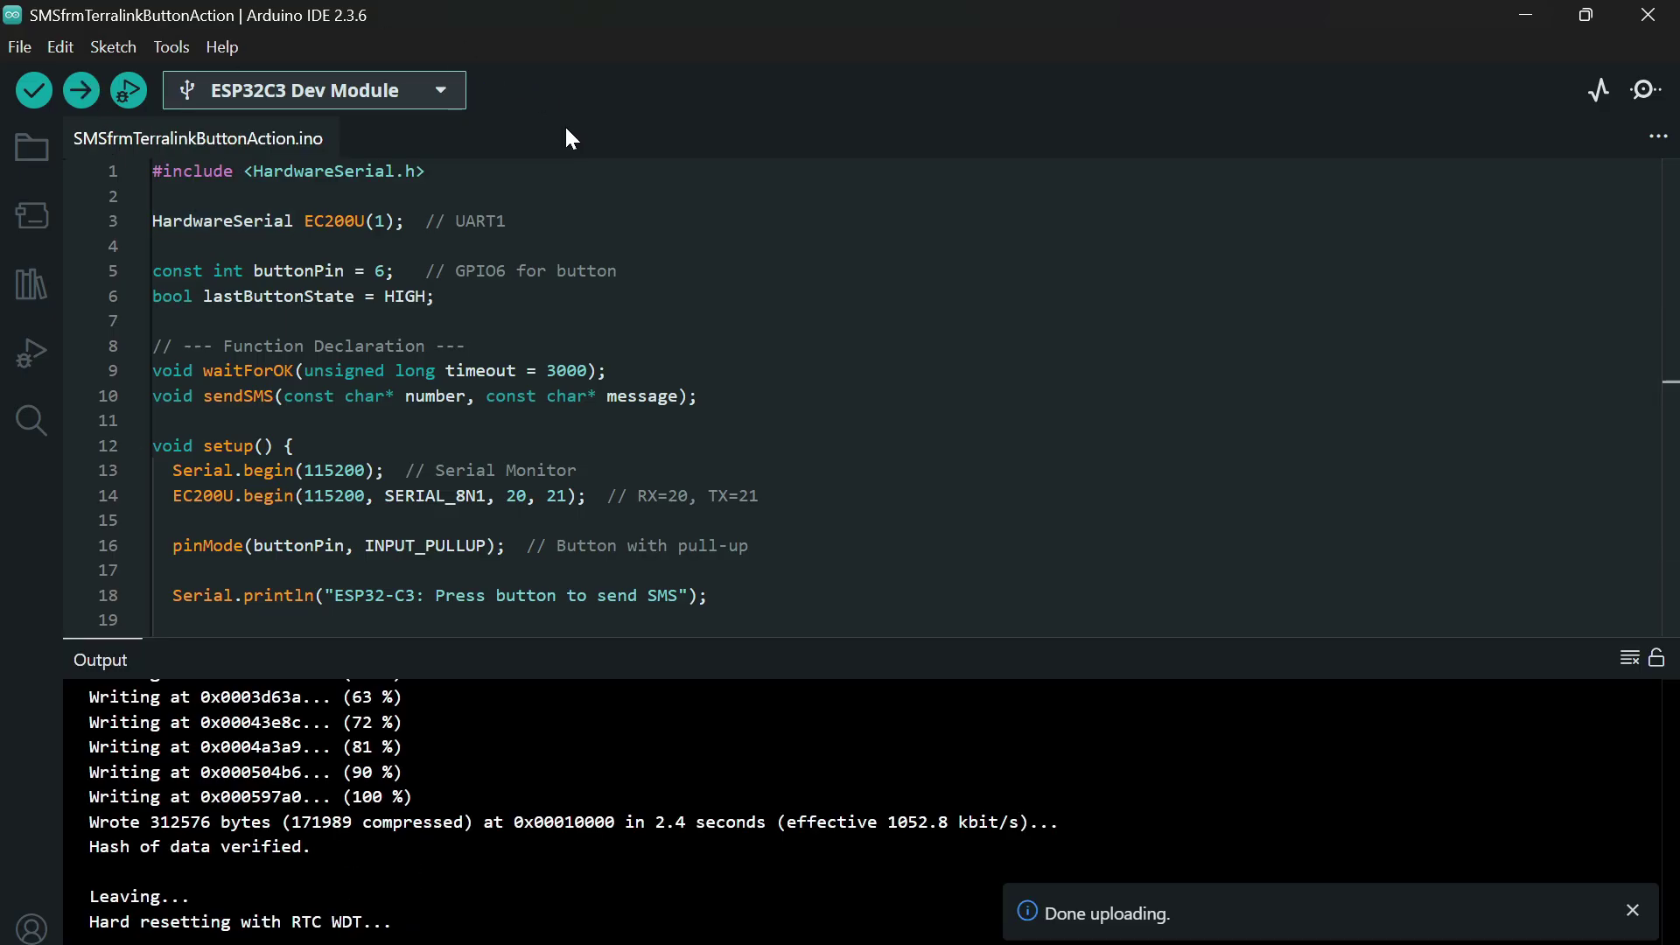
click(1630, 665)
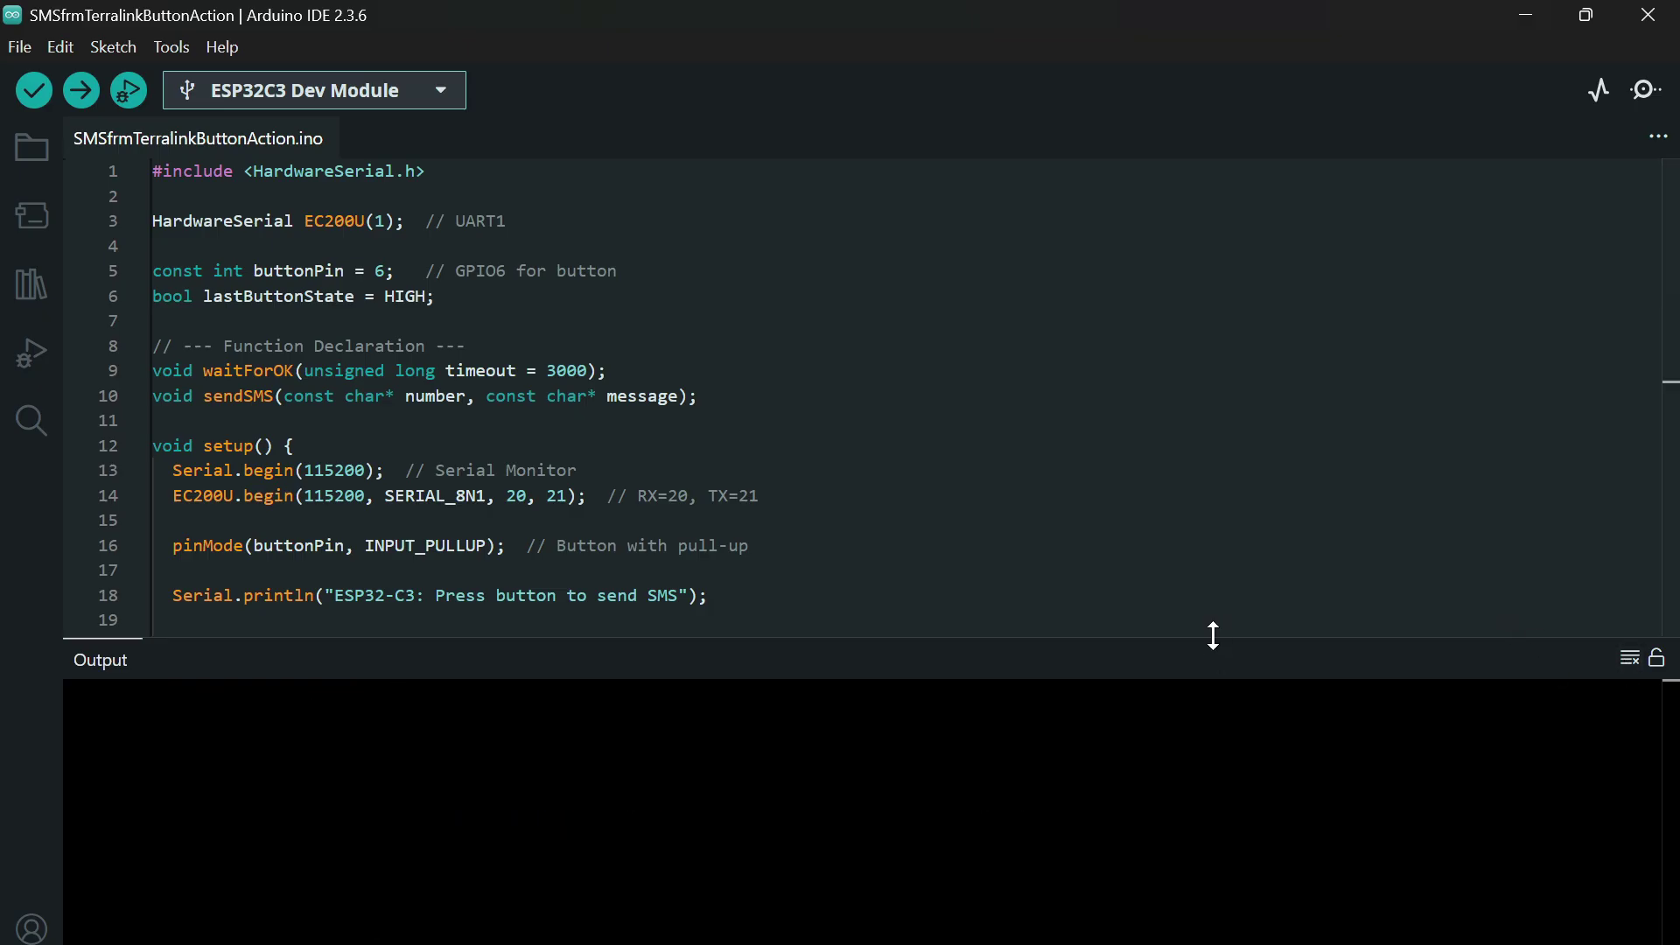
drag(1213, 636, 1221, 439)
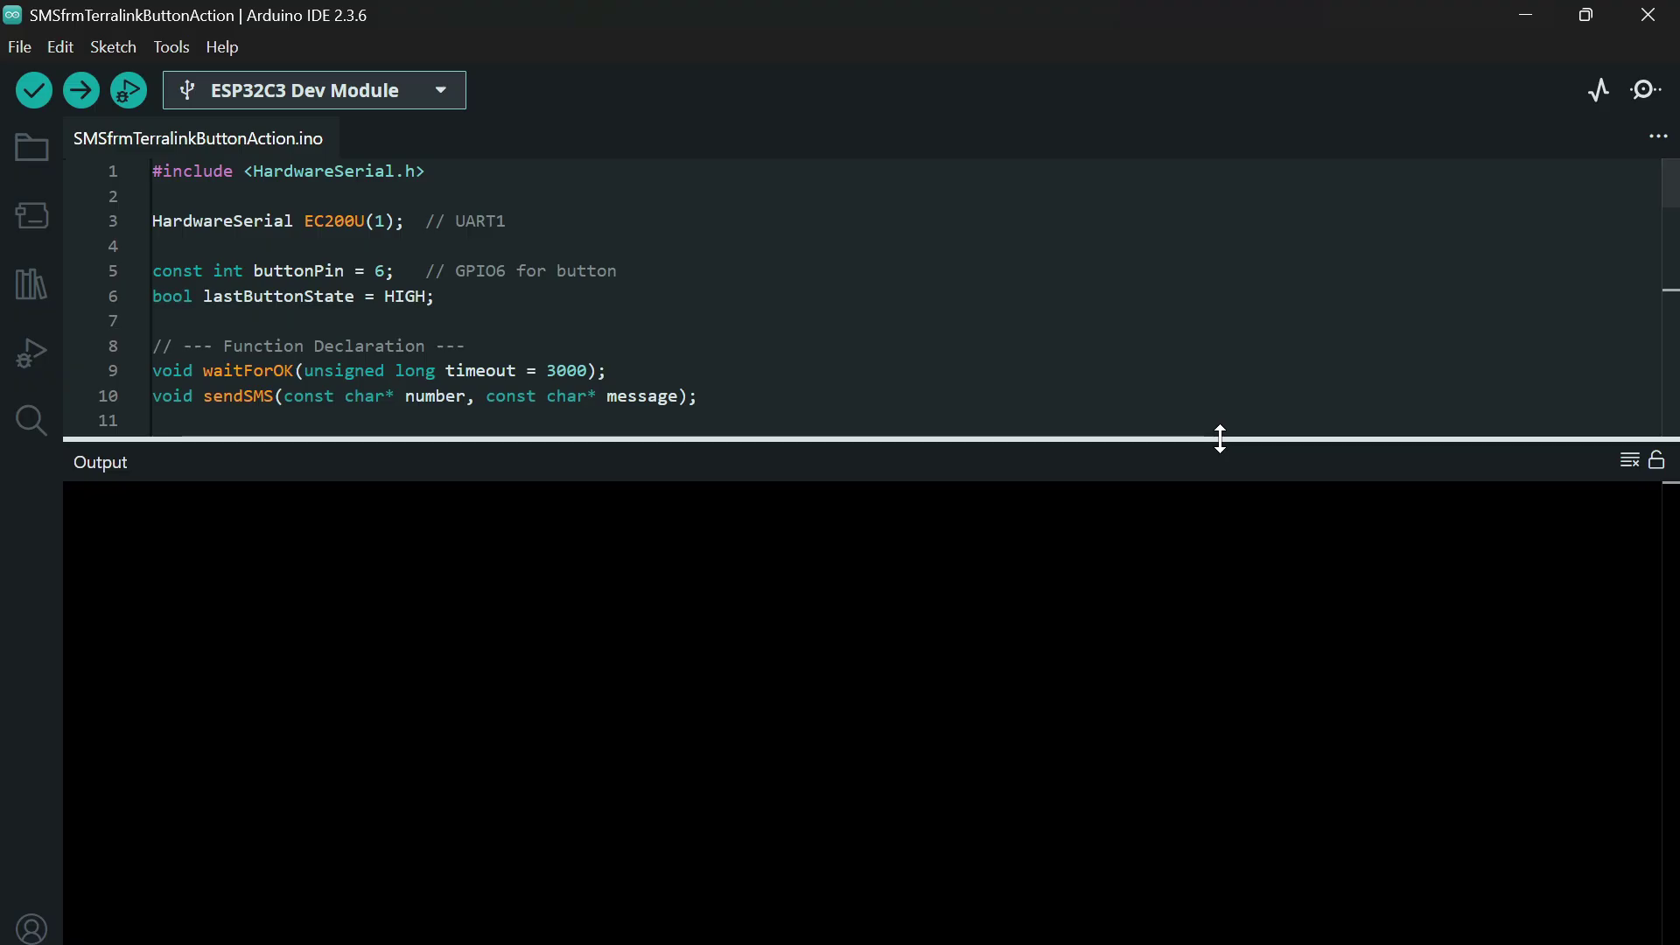